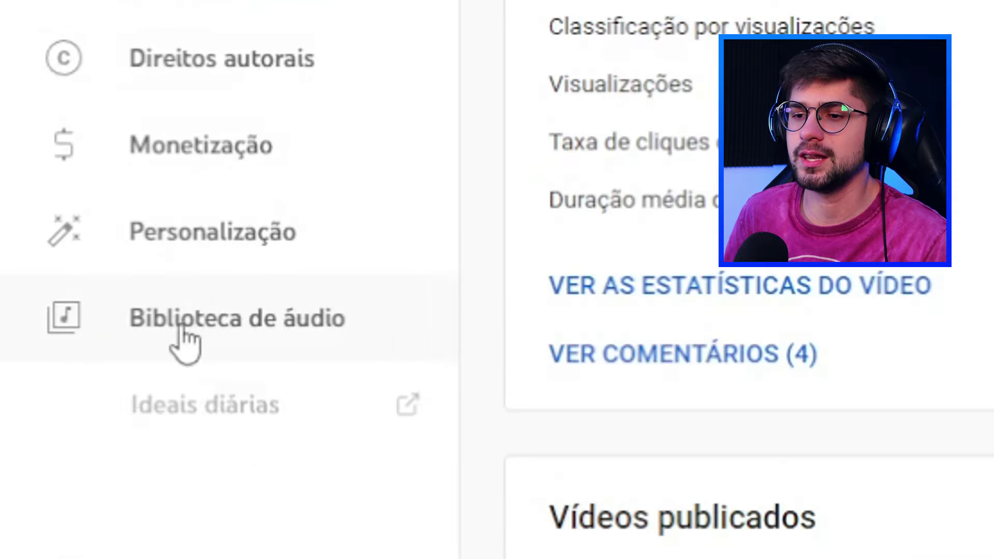
Open the audio library in YouTube Studio and look through the music filter options, including filtering by Gênero
{"action": "left_click", "coordinate": [184, 331]}
{"action": "left_click", "coordinate": [184, 331]}
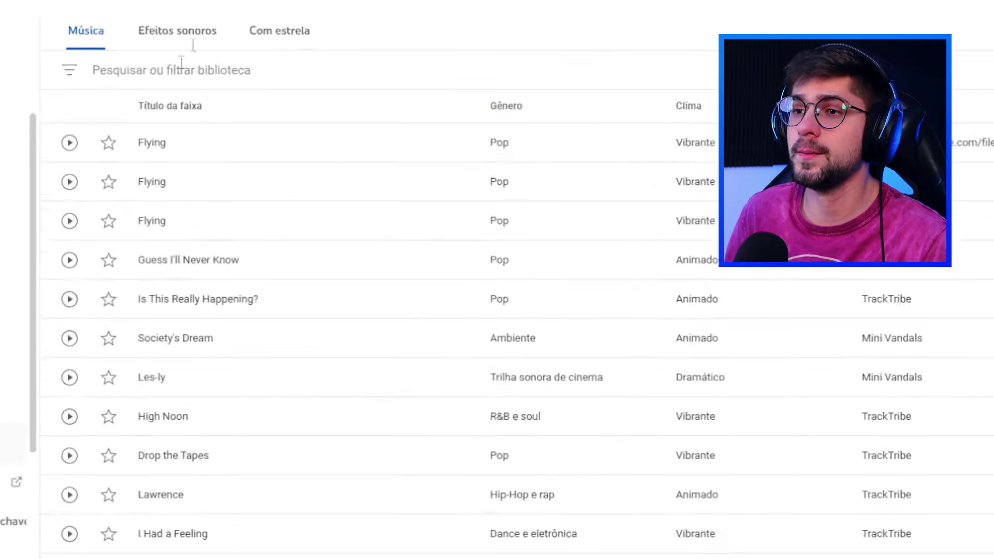
{"action": "left_click", "coordinate": [36, 113]}
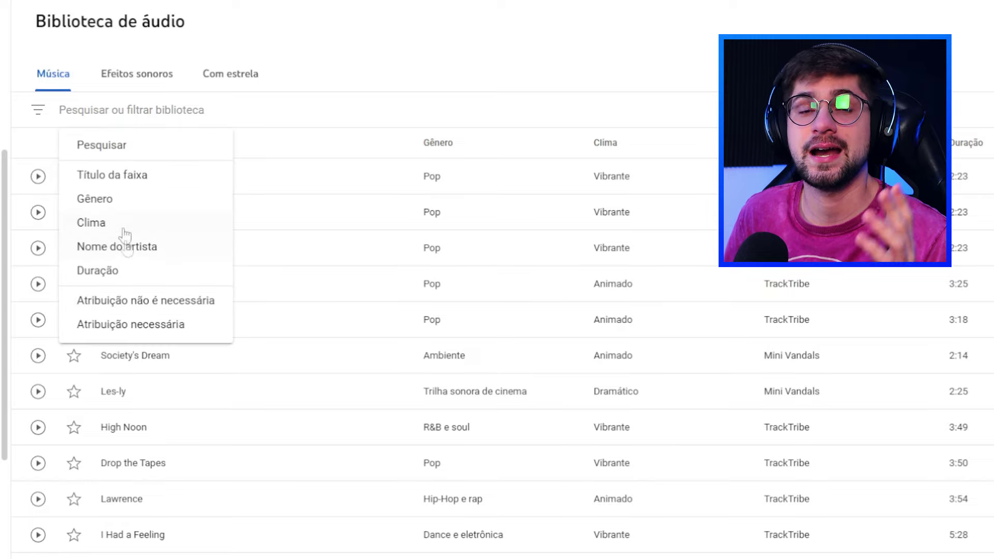
{"action": "left_click", "coordinate": [111, 205]}
{"action": "left_click", "coordinate": [108, 424]}
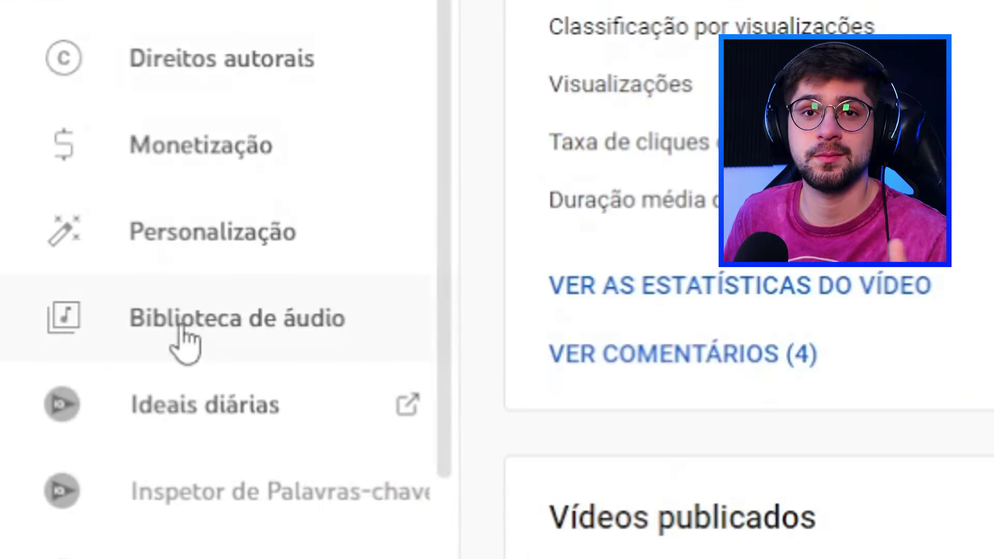
{"action": "left_click", "coordinate": [181, 334]}
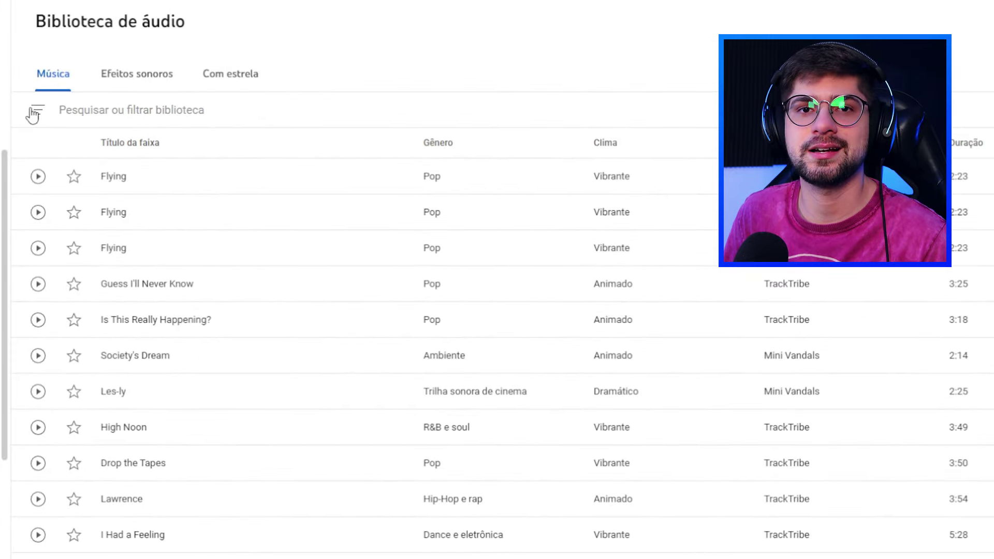
{"action": "left_click", "coordinate": [34, 116]}
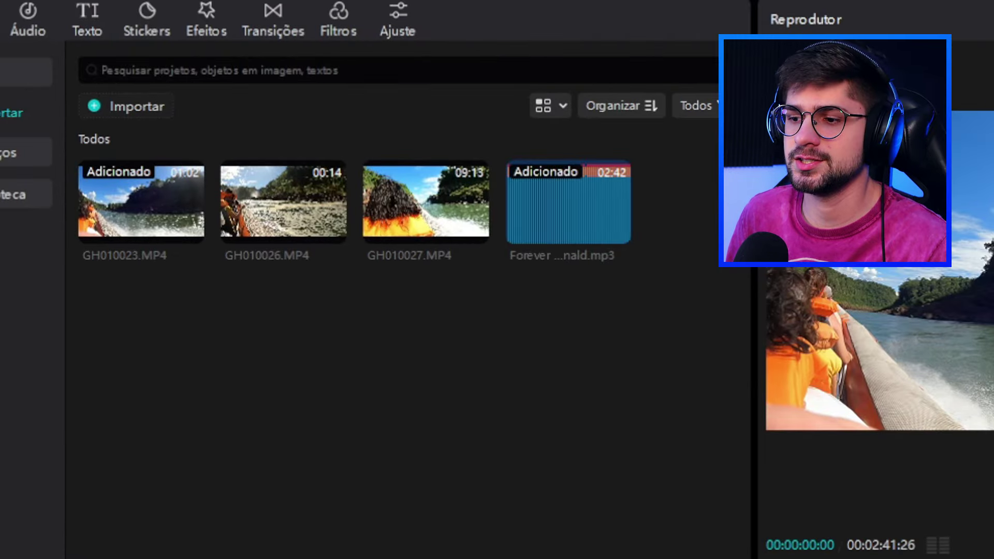
In CapCut, place the Forever Young - Otis McDonald.mp3 song under the GH010023.MP4 clip and trim the silence from its start
{"action": "left_click_drag", "start_coordinate": [568, 202], "coordinate": [104, 472]}
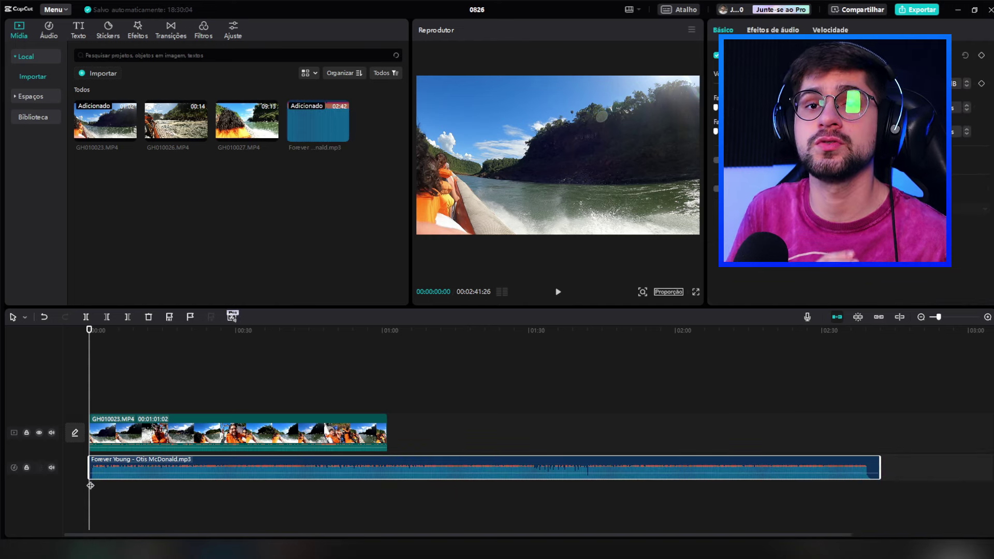
{"action": "scroll", "coordinate": [95, 492], "scroll_direction": "up", "scroll_amount": 8}
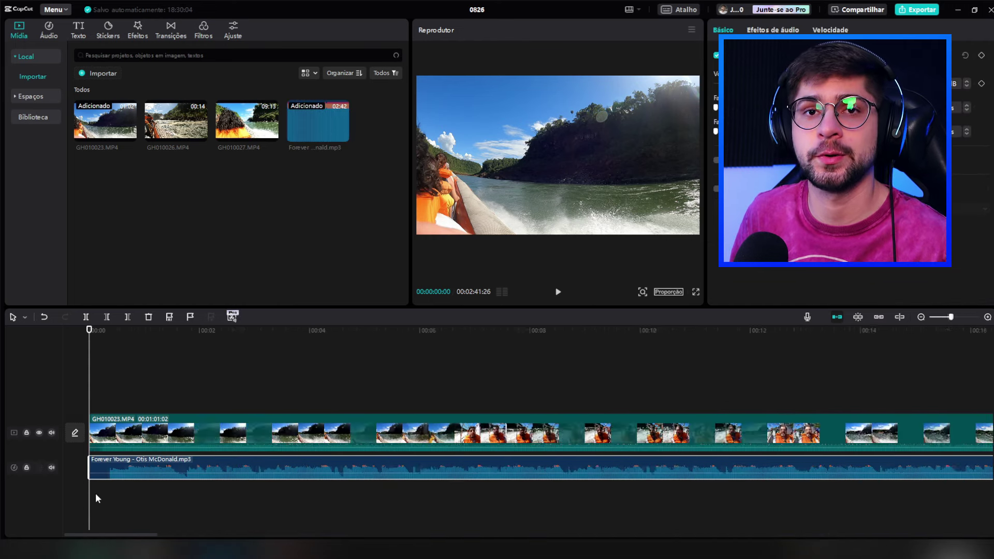
{"action": "scroll", "coordinate": [96, 499], "scroll_direction": "up", "scroll_amount": 1}
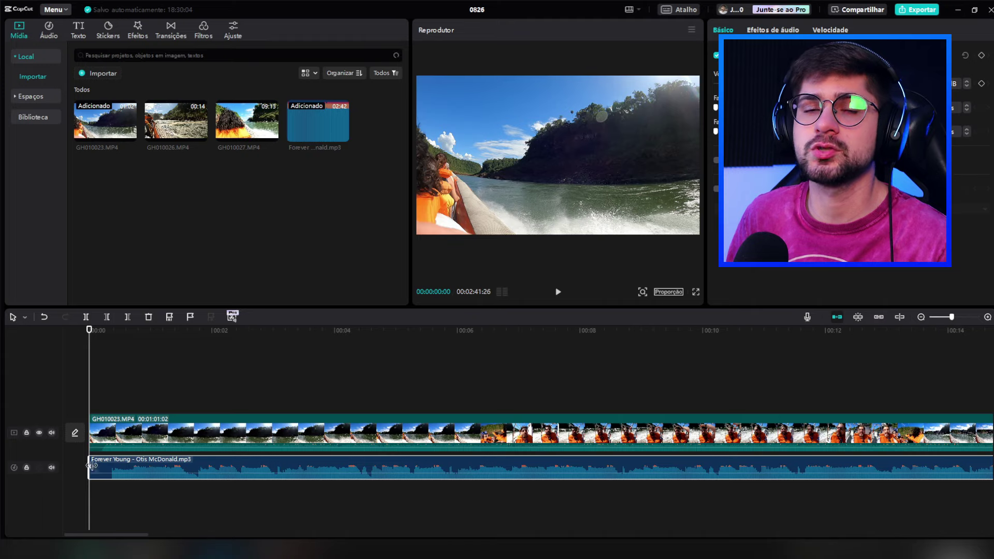
{"action": "left_click_drag", "start_coordinate": [91, 464], "coordinate": [134, 468]}
{"action": "key", "text": "space"}
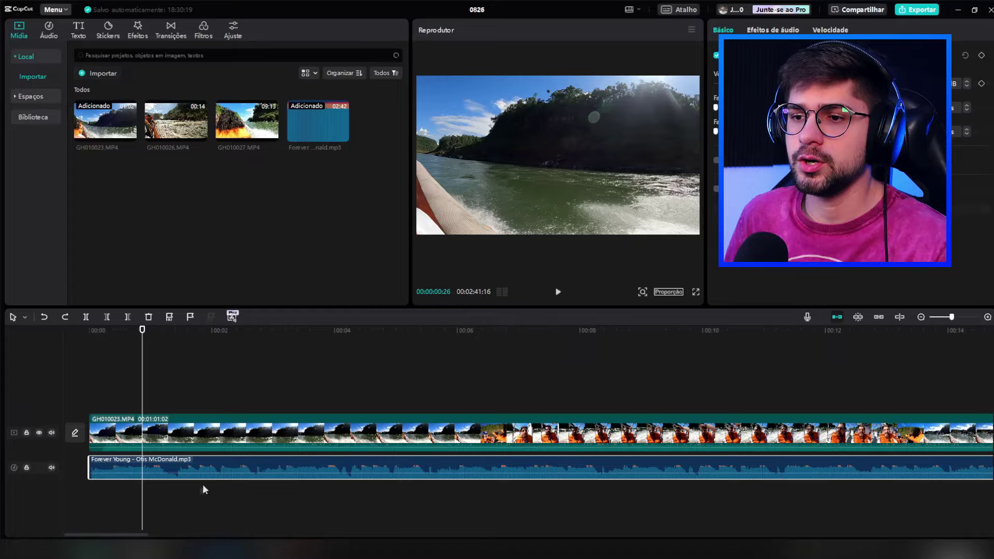
Select the Forever Young song on the timeline and open its volume value for editing
{"action": "left_click", "coordinate": [195, 484]}
{"action": "left_click", "coordinate": [185, 465]}
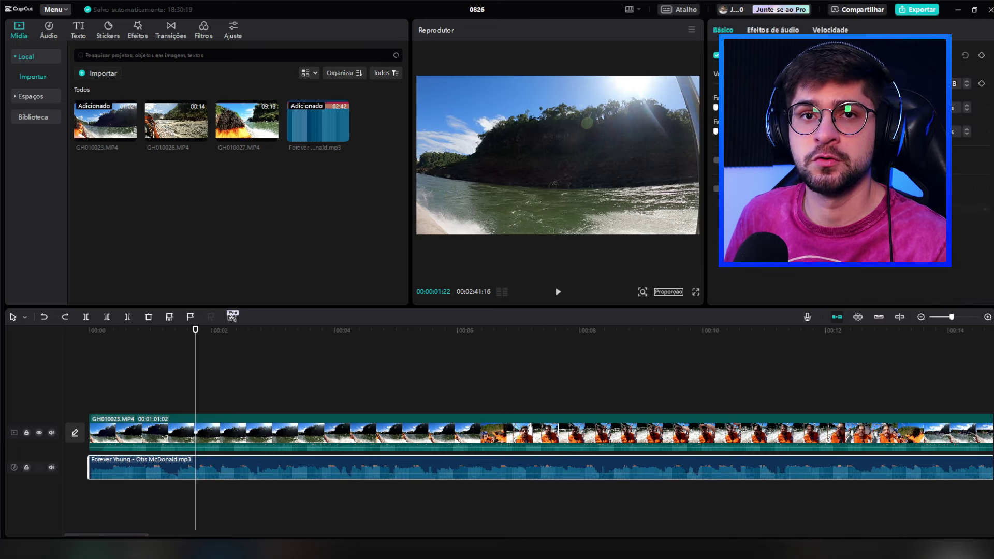
{"action": "left_click", "coordinate": [953, 86]}
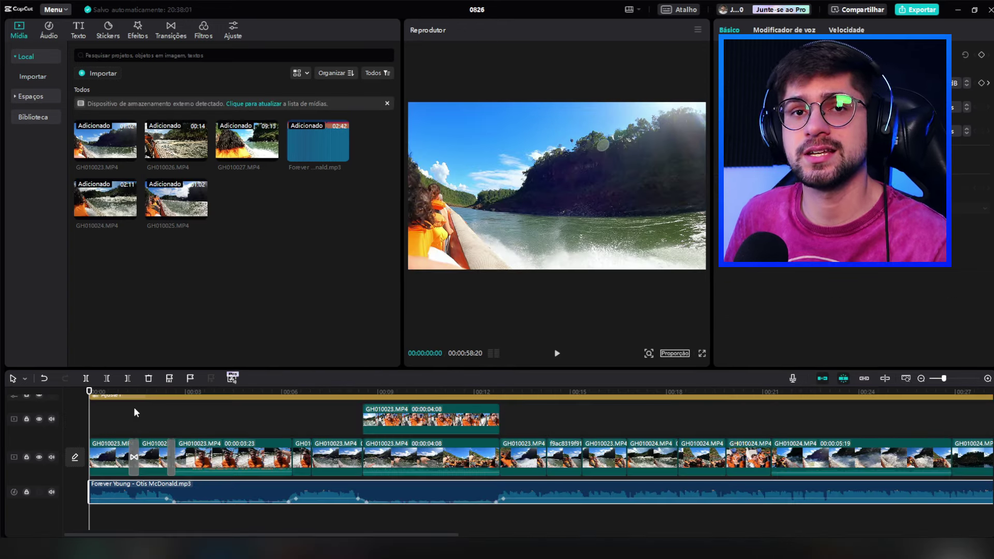
Split the 3:23 GH010023.MP4 talking clip at five points along its length with the Split tool
{"action": "key", "text": "c"}
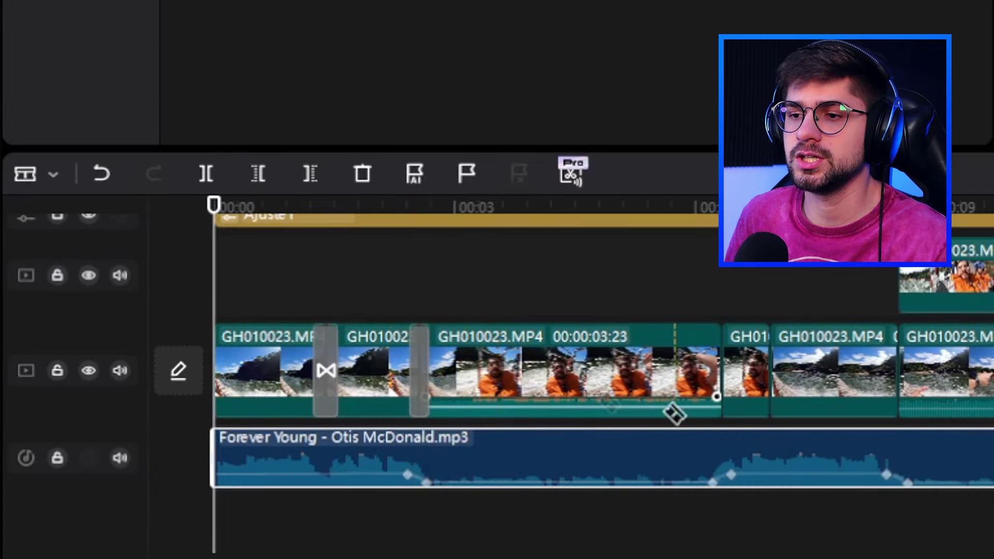
{"action": "left_click", "coordinate": [525, 370]}
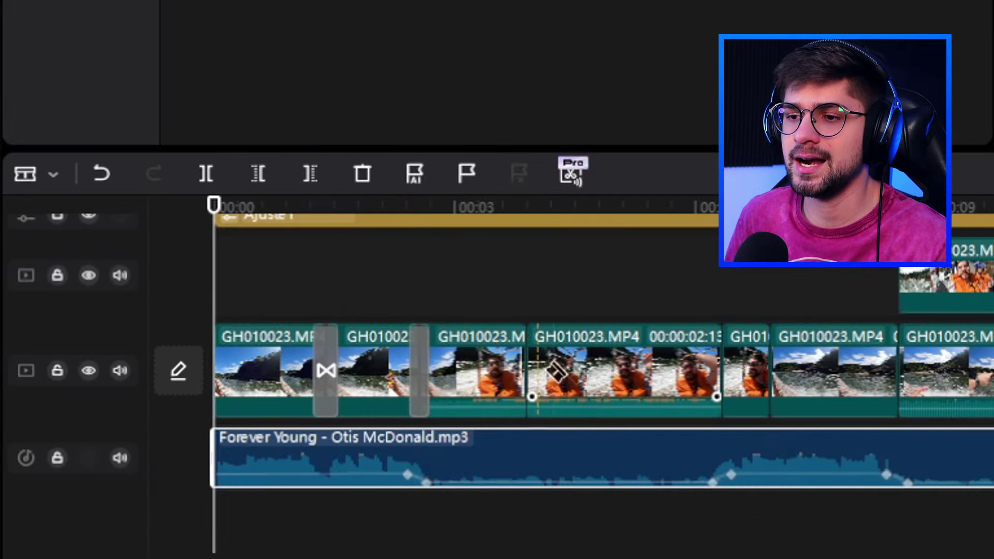
{"action": "left_click", "coordinate": [596, 370]}
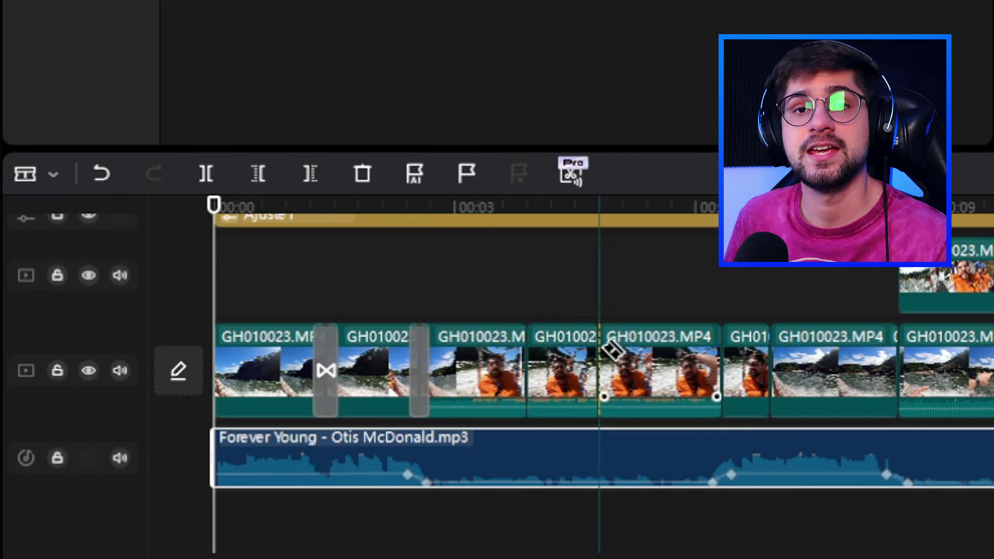
{"action": "left_click", "coordinate": [636, 370]}
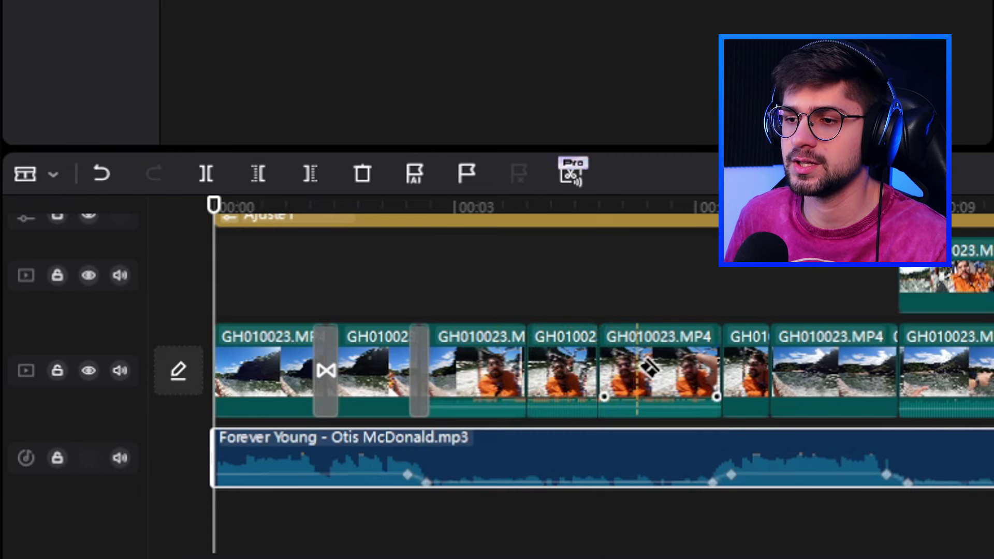
{"action": "left_click", "coordinate": [671, 371]}
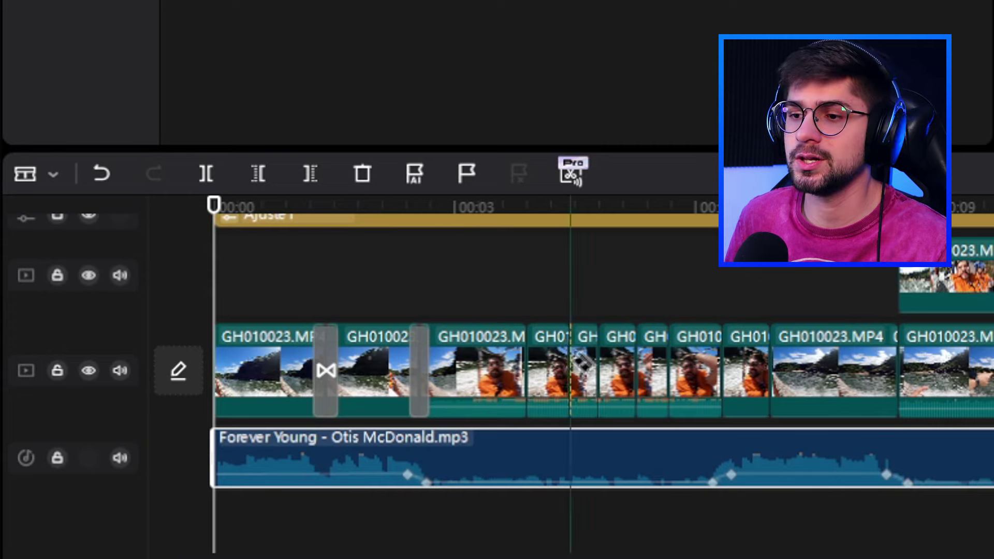
{"action": "left_click", "coordinate": [570, 362]}
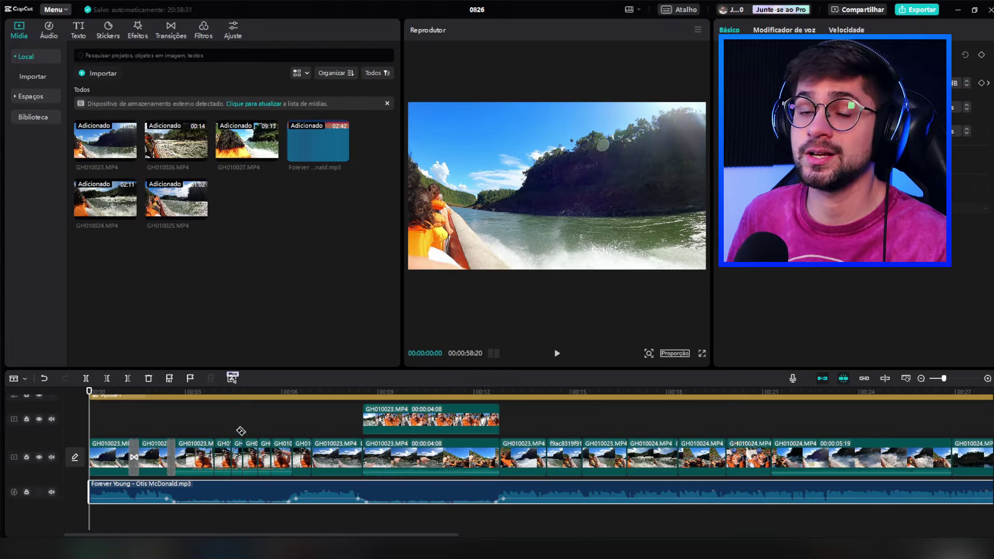
Return to the selection tool and delete the third short piece of the split talking clip
{"action": "key", "text": "v"}
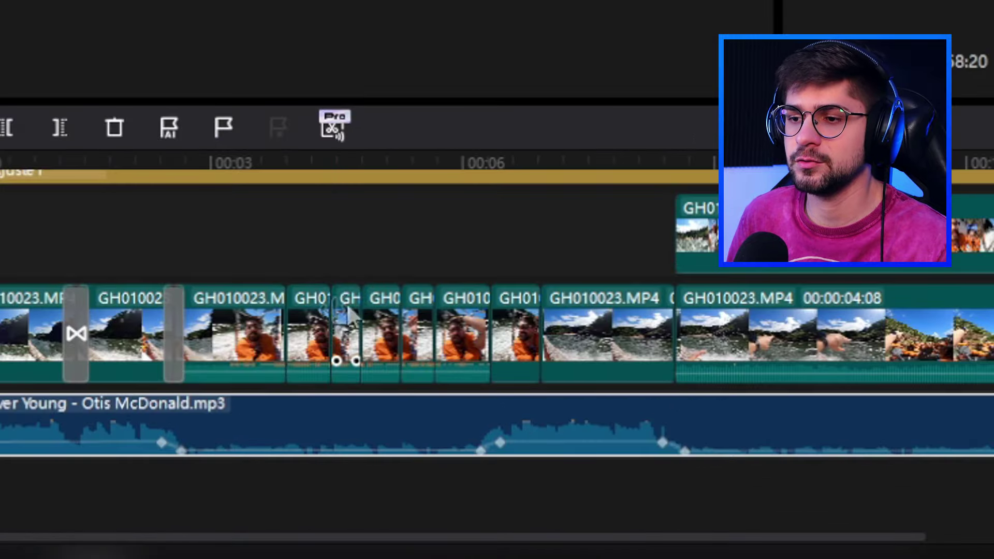
{"action": "left_click", "coordinate": [348, 318]}
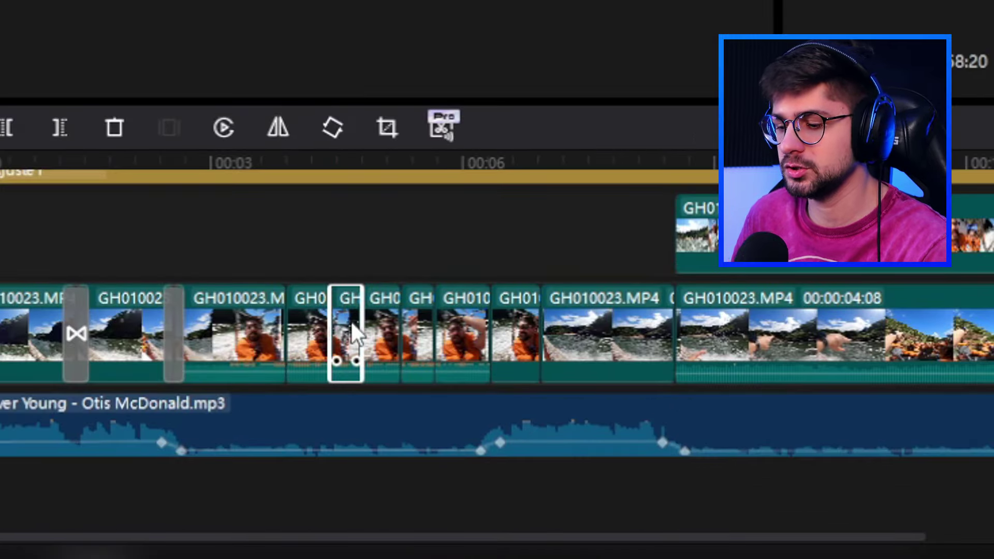
{"action": "key", "text": "Delete"}
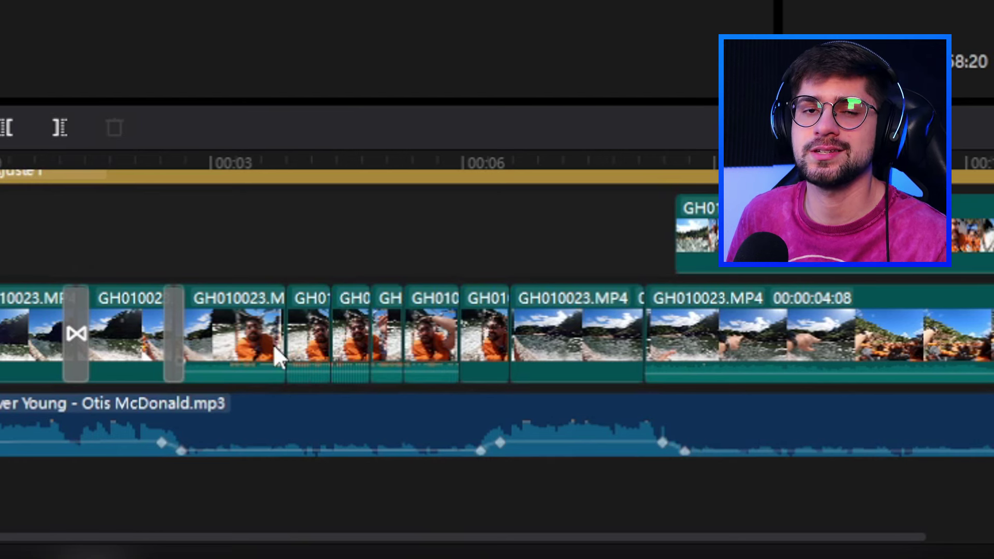
Undo the segment deletion and the latest splits of the talking clip
{"action": "key", "text": "ctrl+z"}
{"action": "key", "text": "ctrl+z"}
{"action": "key", "text": "ctrl+z"}
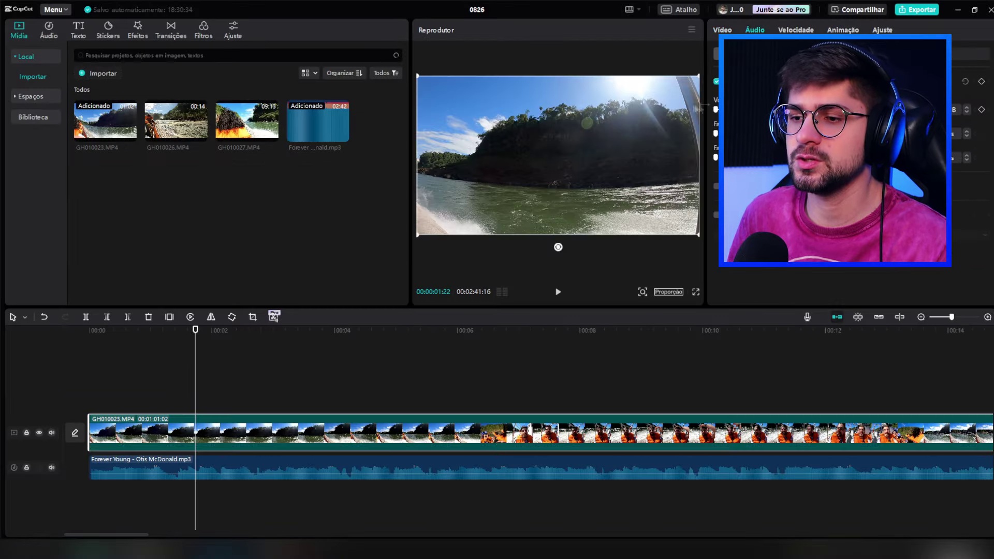
Preview the opening with the song and split the GH010023.MP4 clip at 00:00:01:12 and 00:00:05:18
{"action": "key", "text": "space"}
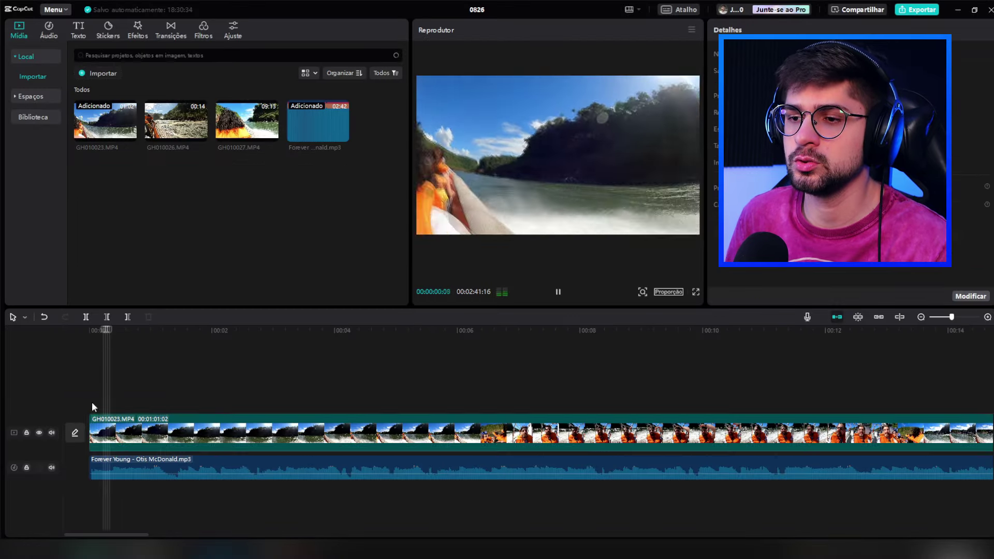
{"action": "key", "text": "space"}
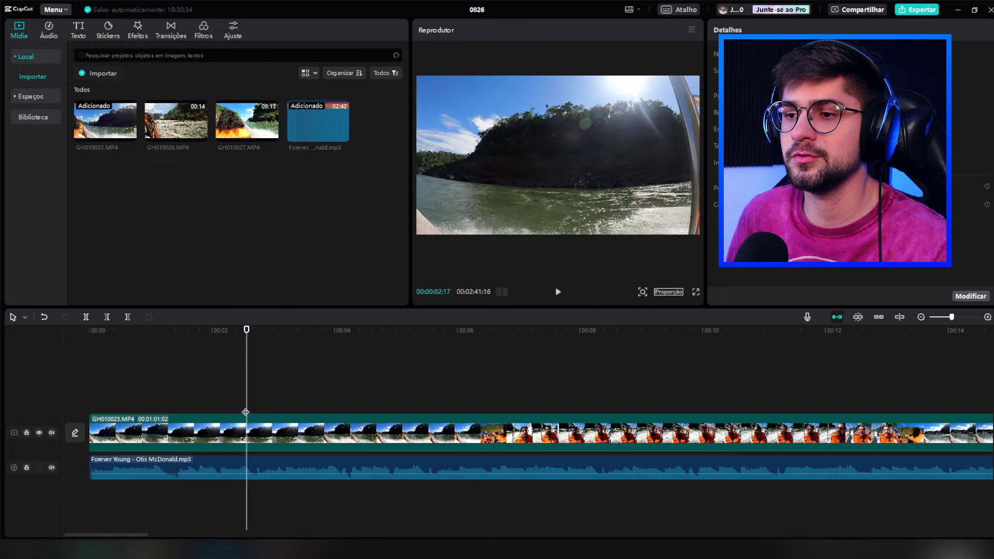
{"action": "left_click_drag", "start_coordinate": [150, 436], "coordinate": [176, 437]}
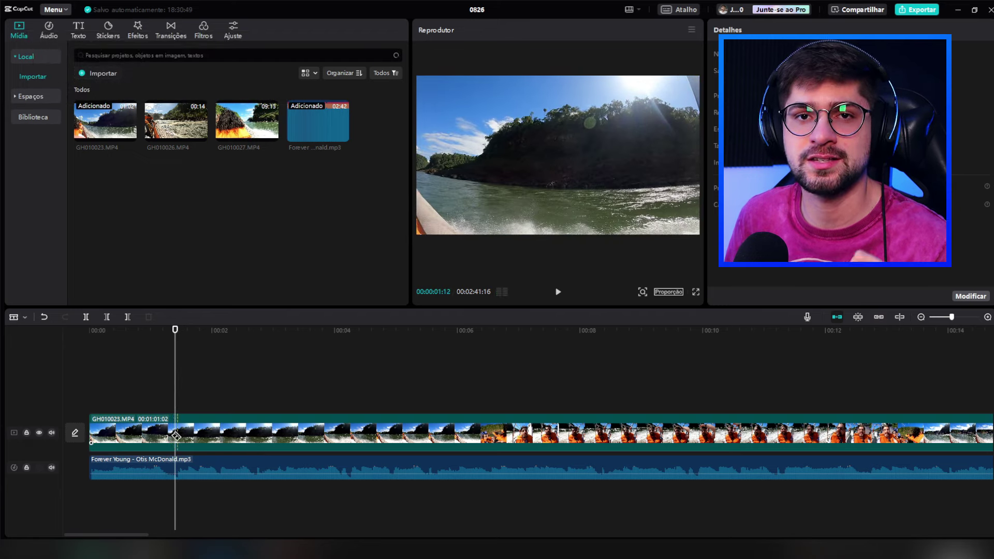
{"action": "left_click", "coordinate": [176, 436]}
{"action": "left_click", "coordinate": [433, 437]}
Select the GH010023.MP4 segment between the two splits and undo the last edit
{"action": "key", "text": "a"}
{"action": "left_click", "coordinate": [418, 433]}
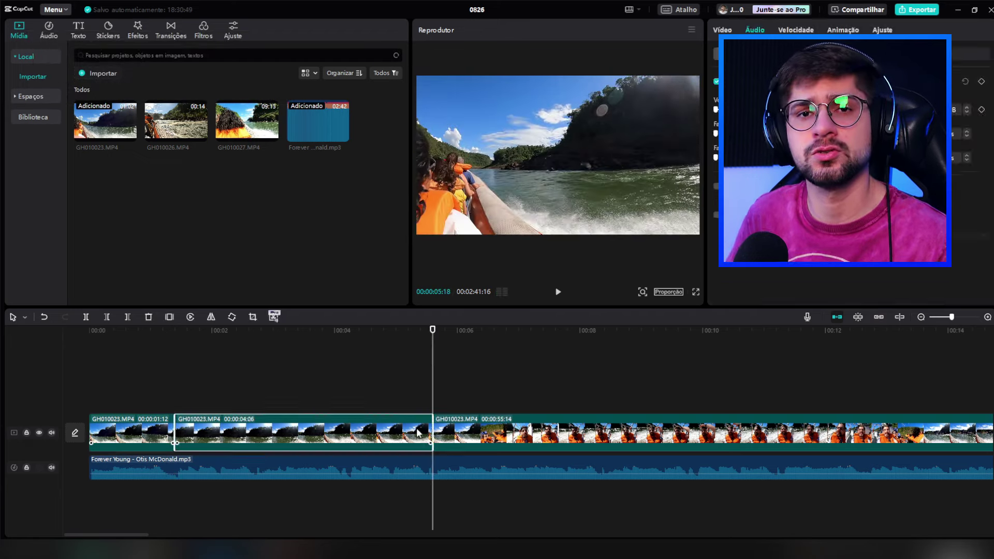
{"action": "key", "text": "ctrl+z"}
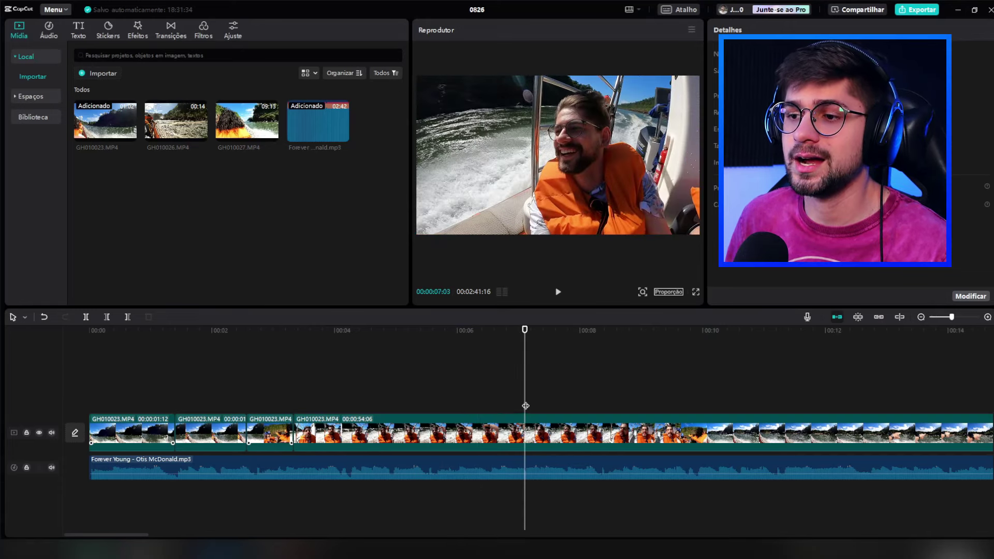
Split the last GH010023.MP4 clip at 00:00:07:03 and delete the short segment just before it
{"action": "left_click", "coordinate": [270, 432]}
{"action": "key", "text": "Delete"}
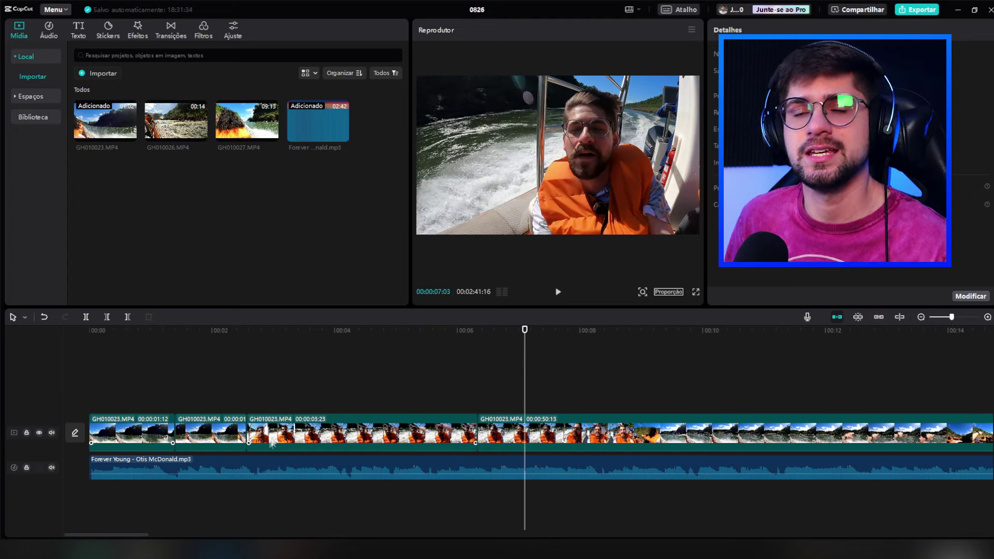
Preview the talking clip from 00:00:02:17 and split the GH010023.MP4 clip that follows it at 00:00:06:28
{"action": "left_click", "coordinate": [248, 497]}
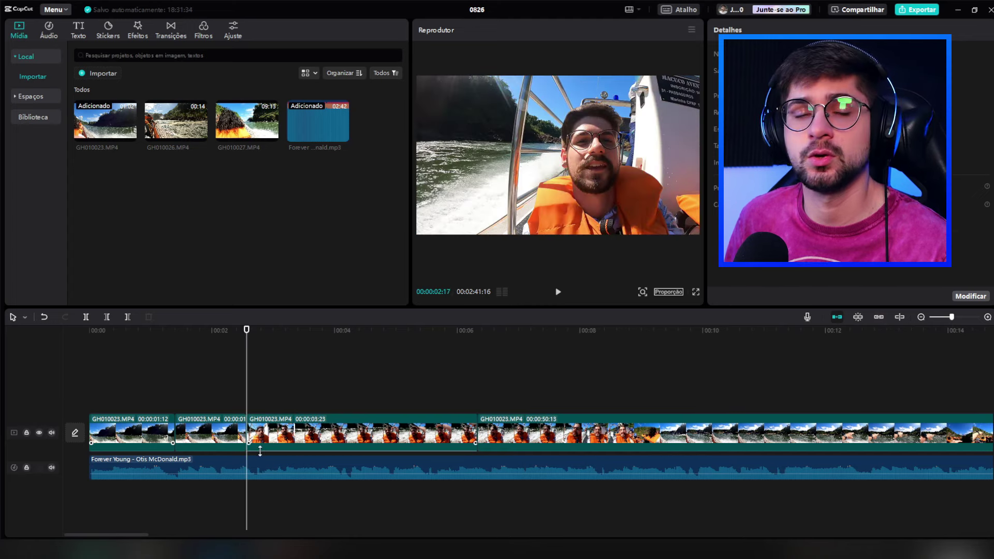
{"action": "left_click", "coordinate": [259, 448]}
{"action": "key", "text": "space"}
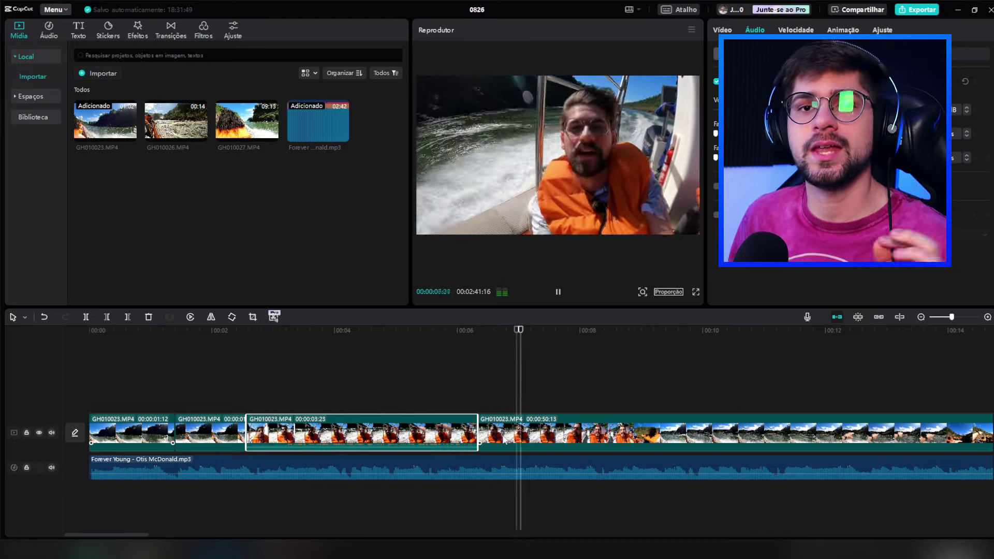
{"action": "key", "text": "space"}
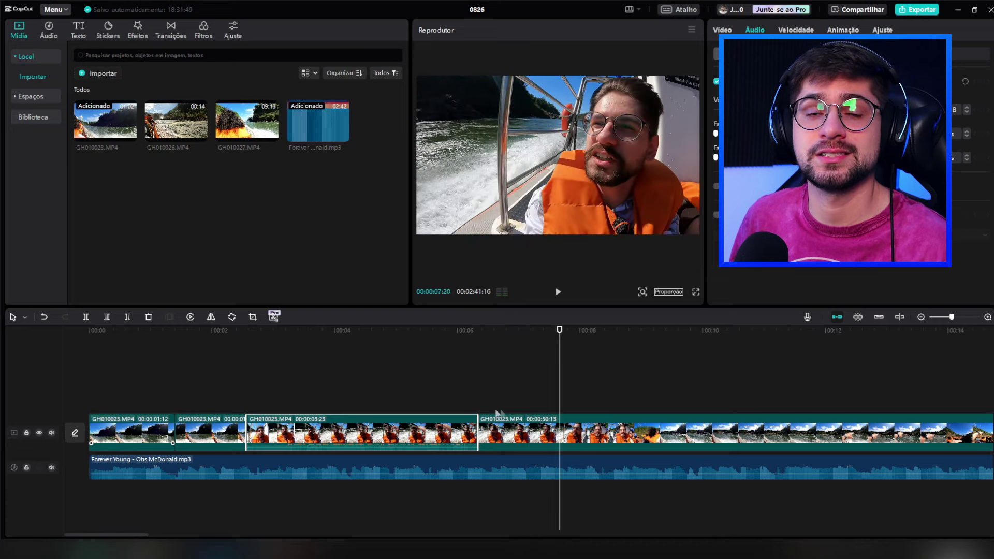
{"action": "left_click_drag", "start_coordinate": [559, 394], "coordinate": [513, 419]}
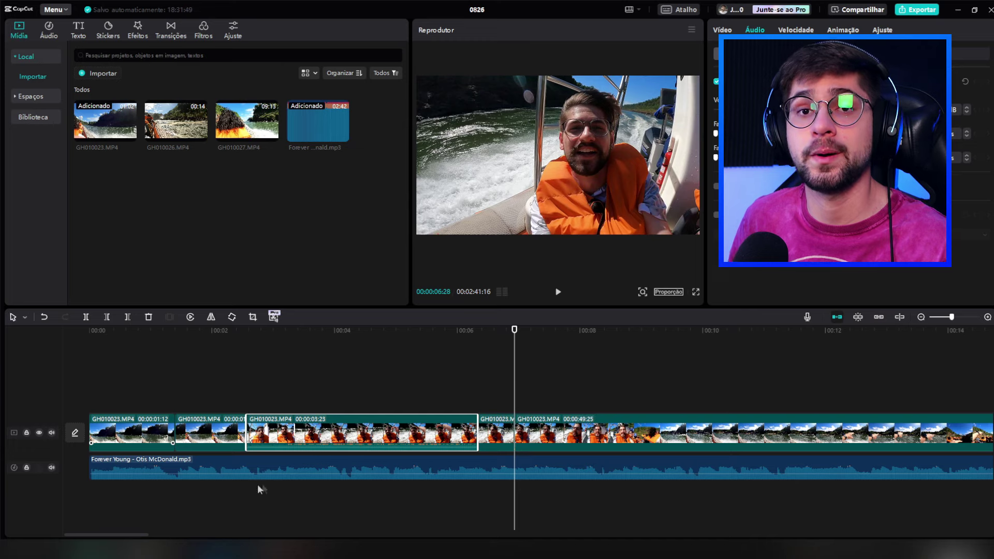
{"action": "left_click", "coordinate": [234, 491]}
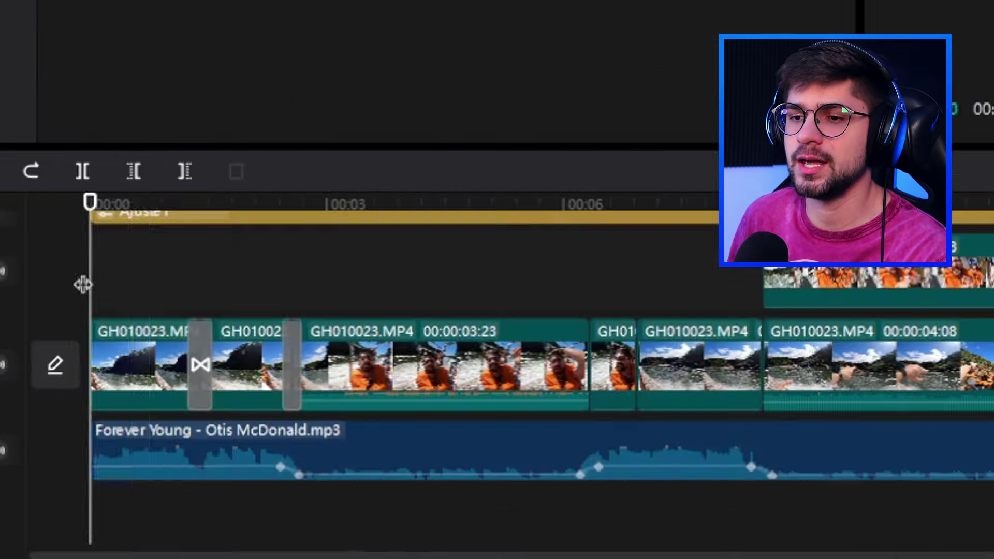
Select the Forever Young song and inspect its volume keyframes at 00:00:02:12 and 00:00:02:19, where the talking starts
{"action": "left_click_drag", "start_coordinate": [89, 424], "coordinate": [164, 426]}
{"action": "left_click_drag", "start_coordinate": [272, 287], "coordinate": [275, 284]}
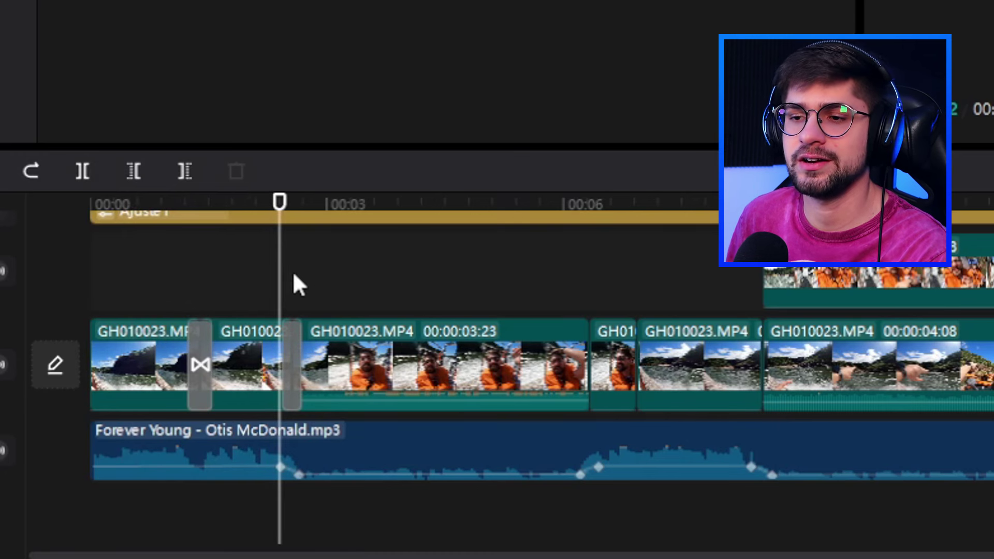
{"action": "left_click", "coordinate": [250, 470]}
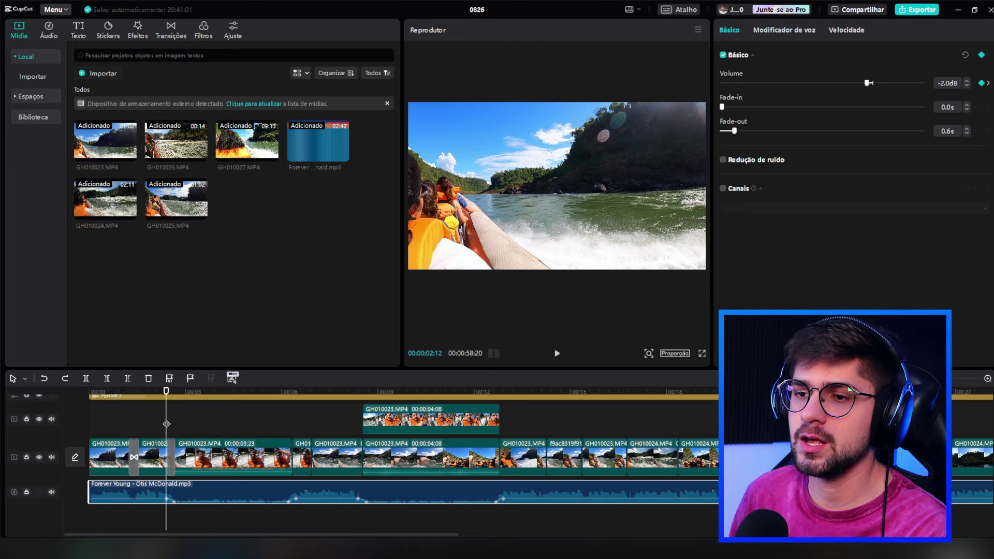
{"action": "left_click", "coordinate": [173, 423]}
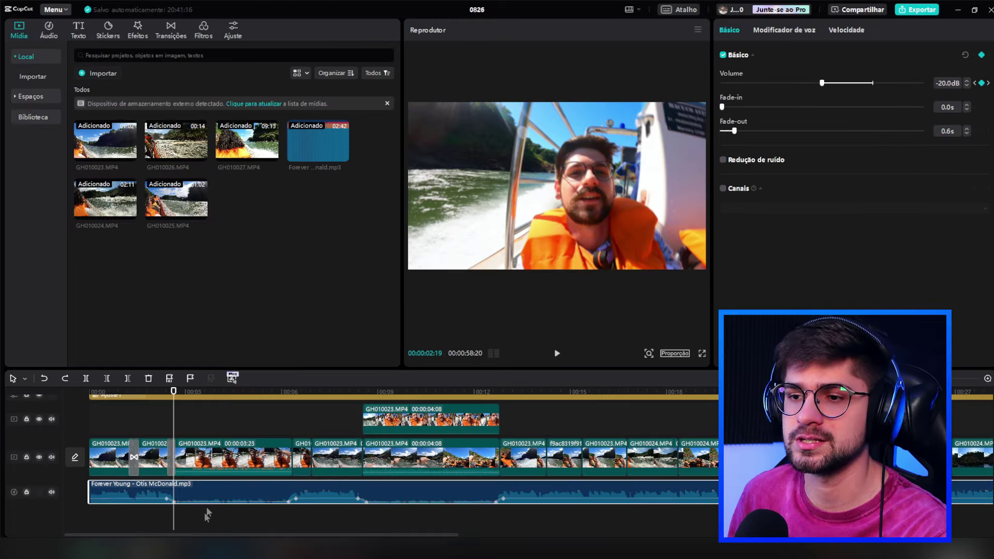
Inspect the song's volume keyframes where the talking clip ends, around 00:00:06:06
{"action": "left_click_drag", "start_coordinate": [177, 427], "coordinate": [287, 440]}
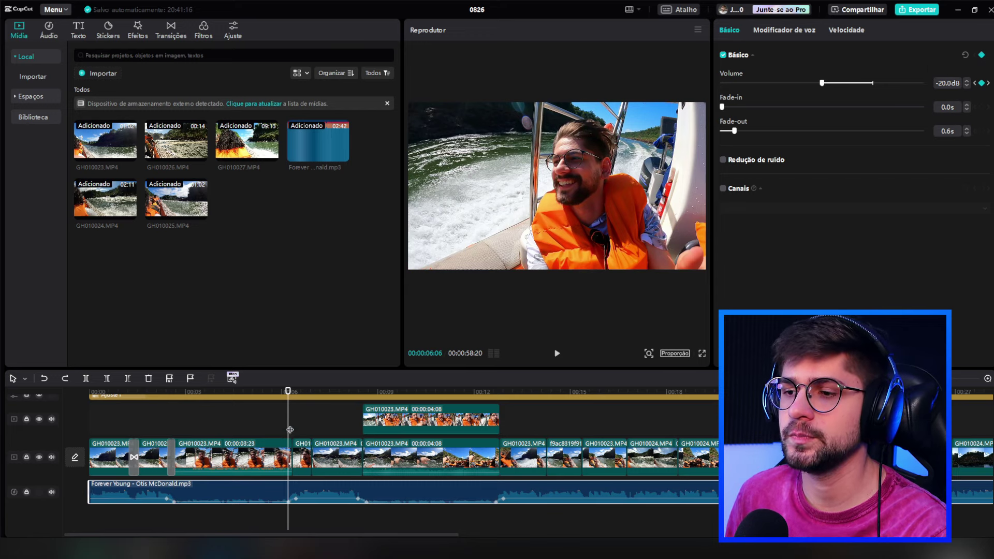
{"action": "left_click_drag", "start_coordinate": [289, 430], "coordinate": [297, 423]}
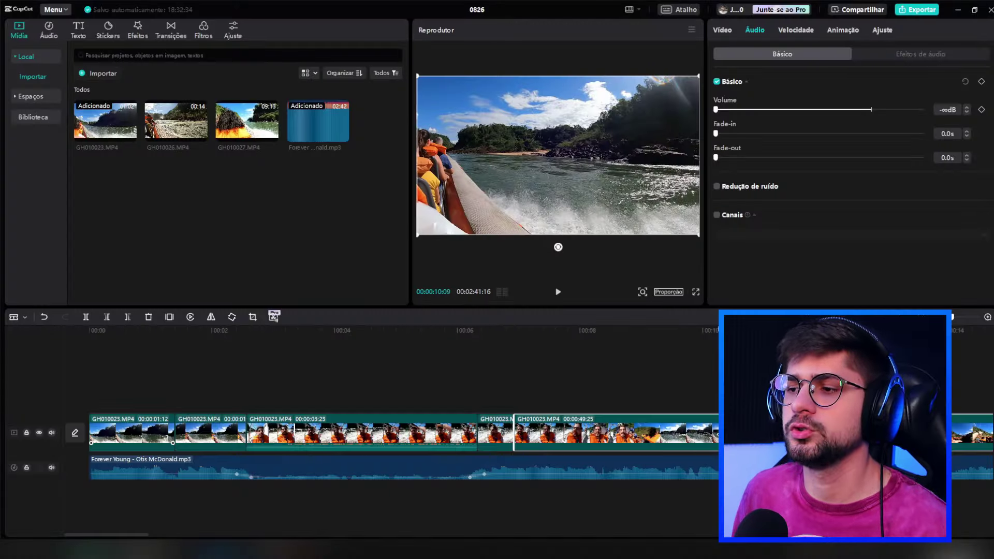
Remove the GH010023.MP4 segment between 00:00:06:28 and 00:00:10:09, and preview the timeline from the cut
{"action": "left_click", "coordinate": [526, 482]}
{"action": "left_click", "coordinate": [497, 498]}
{"action": "key", "text": "space"}
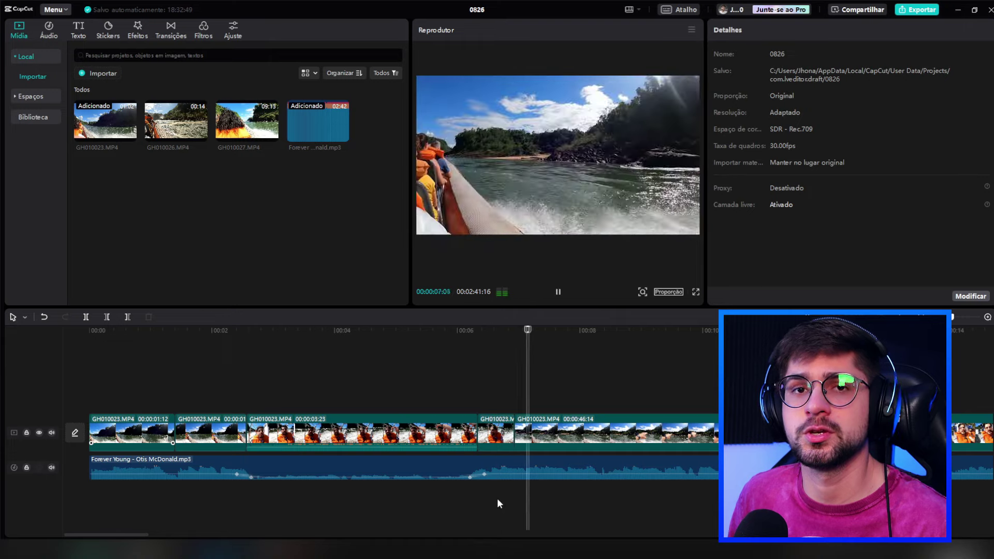
{"action": "key", "text": "space"}
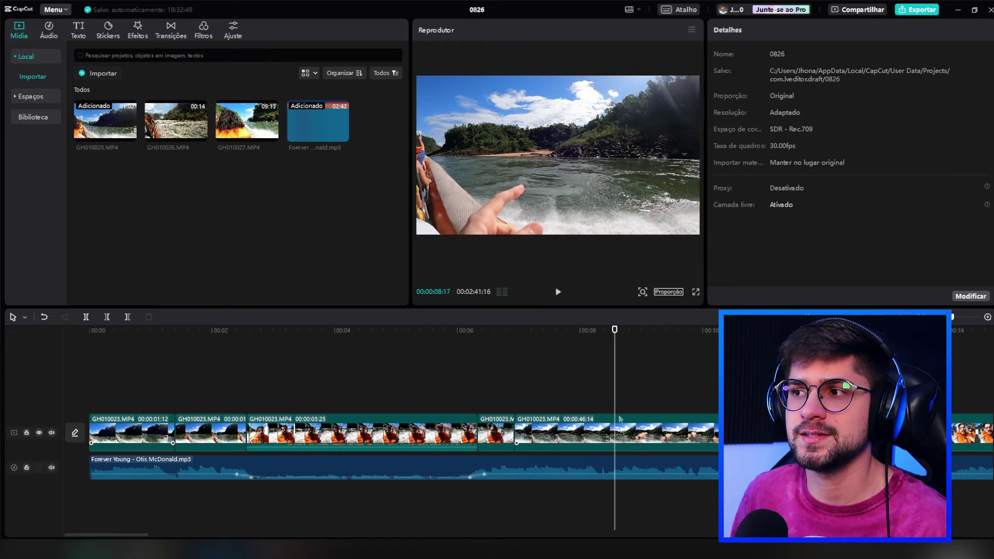
Split the GH010023.MP4 clip at about 00:00:08:16 and 00:00:09:03, delete the short segment between the splits, and preview the cut
{"action": "left_click", "coordinate": [618, 388]}
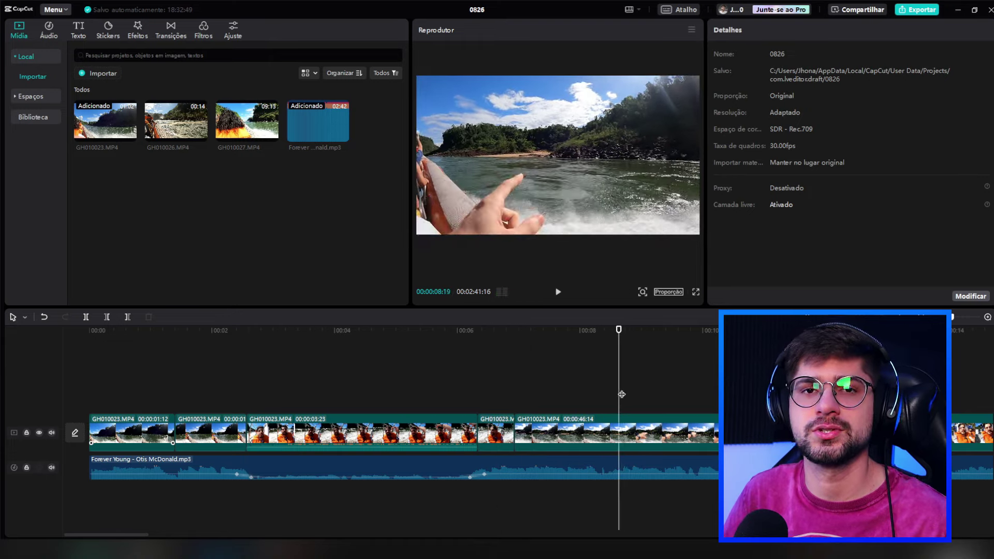
{"action": "left_click_drag", "start_coordinate": [621, 395], "coordinate": [647, 394]}
{"action": "left_click", "coordinate": [614, 429]}
{"action": "key", "text": "a"}
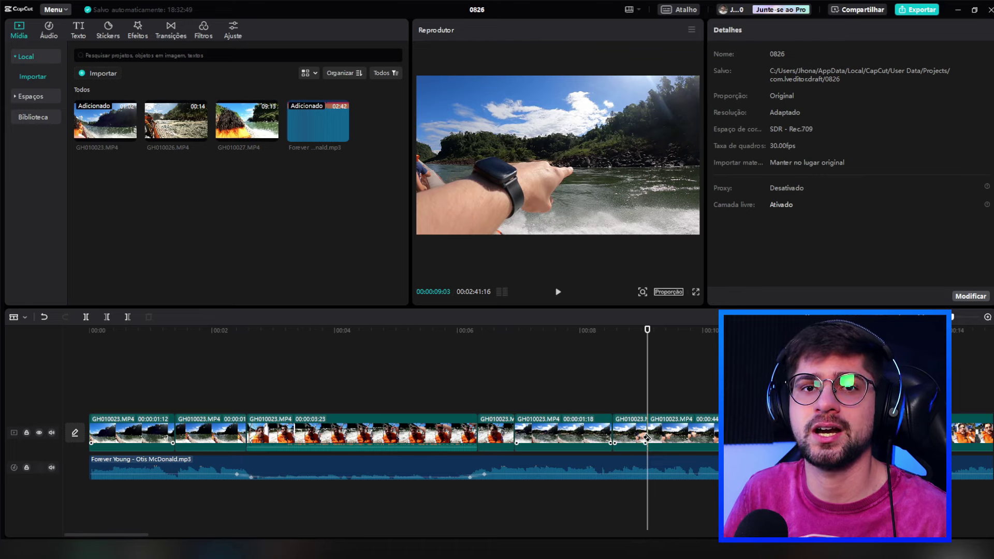
{"action": "key", "text": "a"}
{"action": "left_click", "coordinate": [599, 500]}
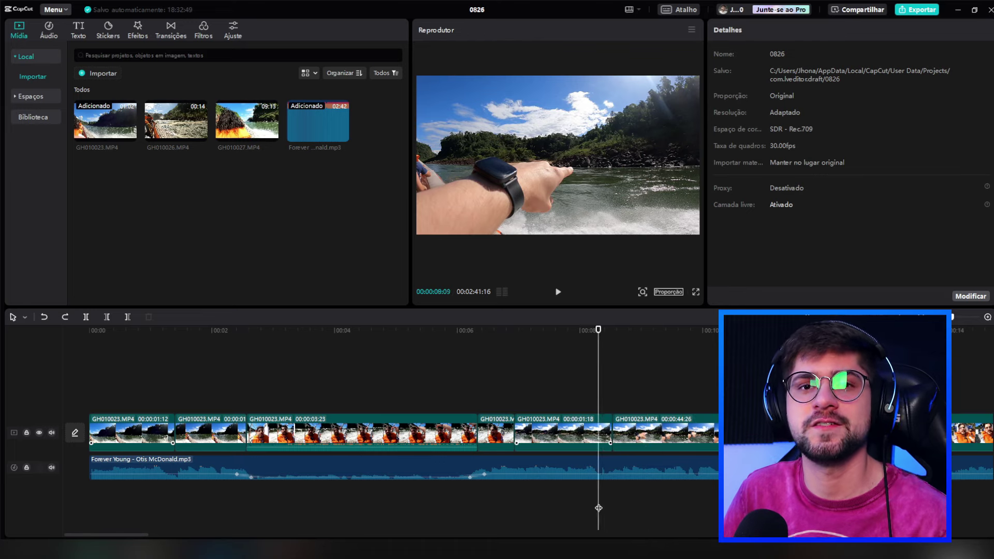
{"action": "key", "text": "space"}
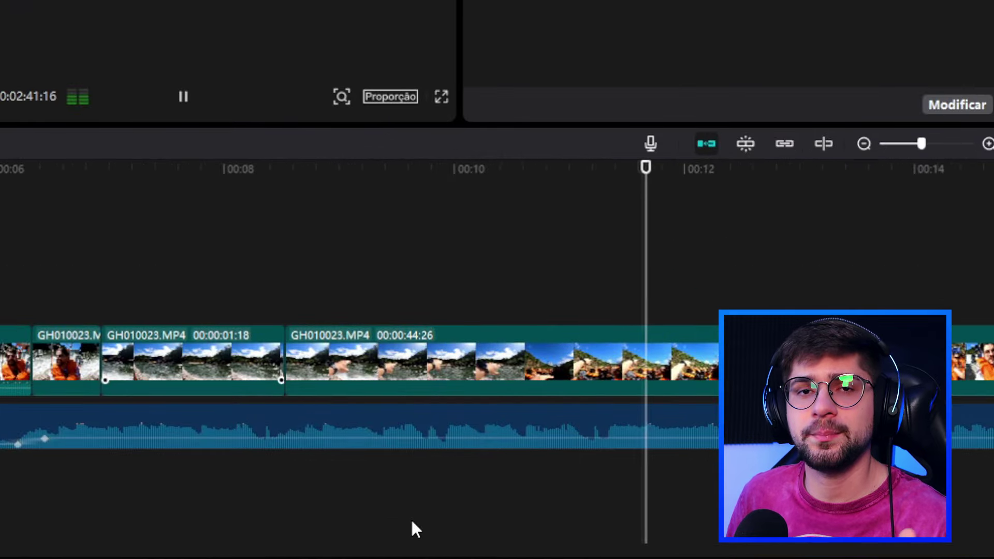
{"action": "key", "text": "space"}
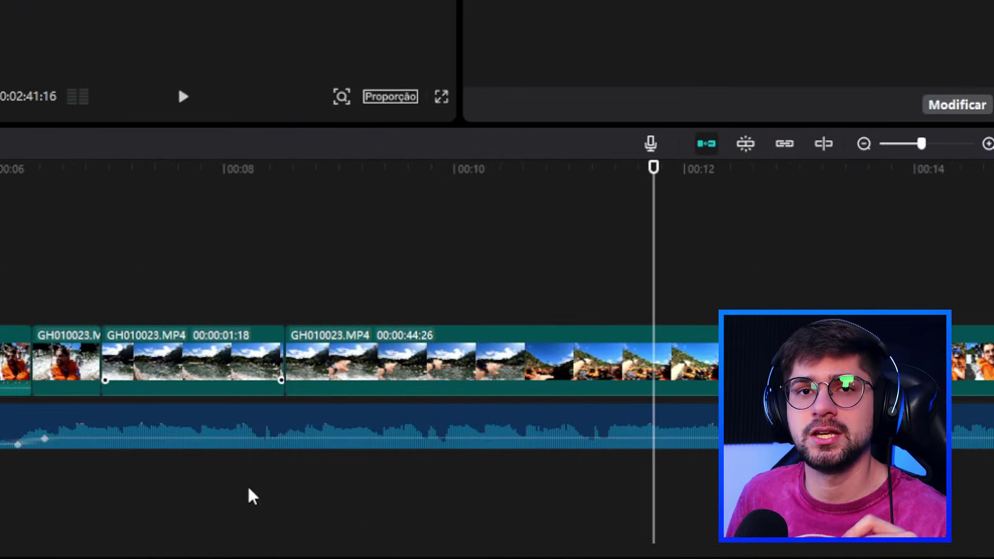
Add a song volume keyframe just before the latest cut, lower the volume to about -22.6 dB just after it, and preview
{"action": "left_click", "coordinate": [248, 489]}
{"action": "left_click", "coordinate": [270, 414]}
{"action": "left_click", "coordinate": [266, 432]}
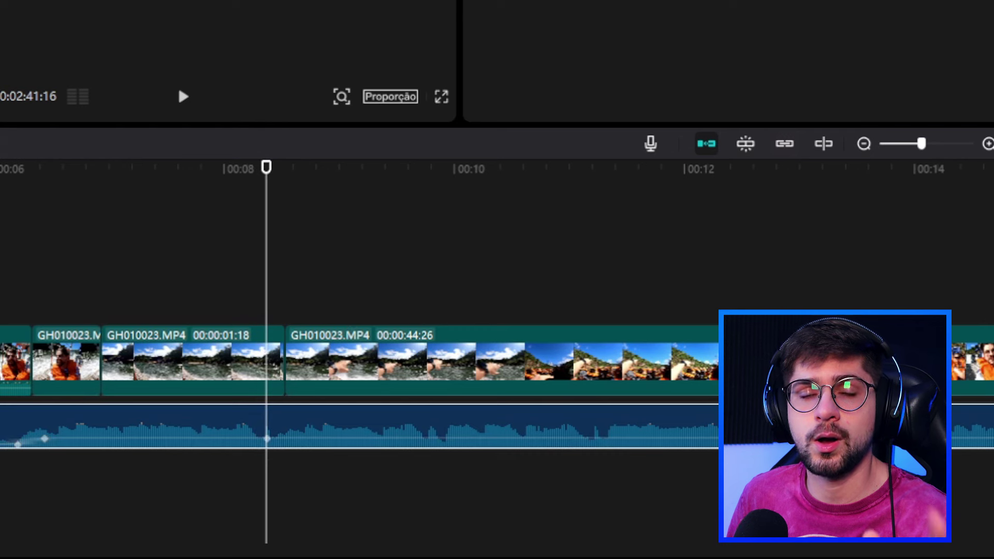
{"action": "left_click_drag", "start_coordinate": [266, 248], "coordinate": [296, 252]}
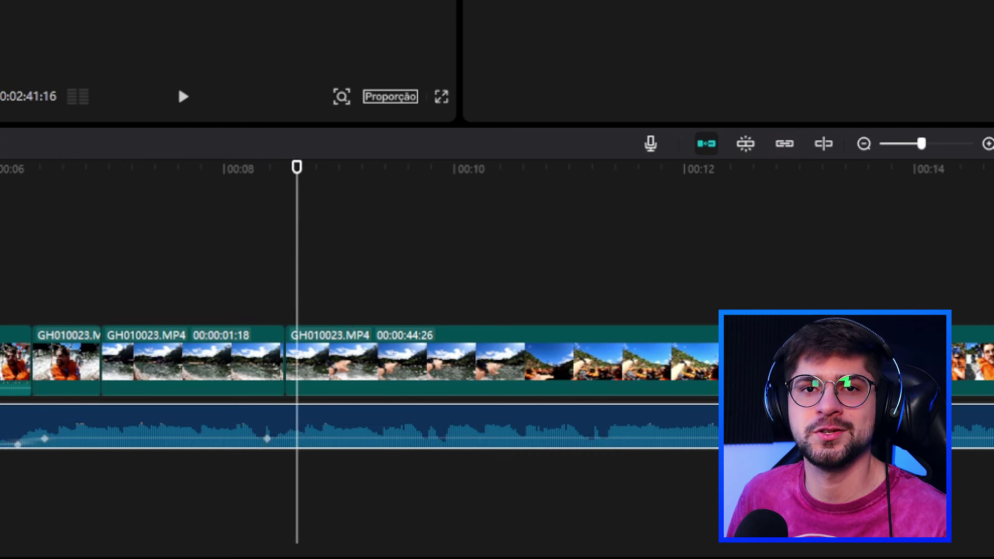
{"action": "left_click_drag", "start_coordinate": [449, 438], "coordinate": [449, 445]}
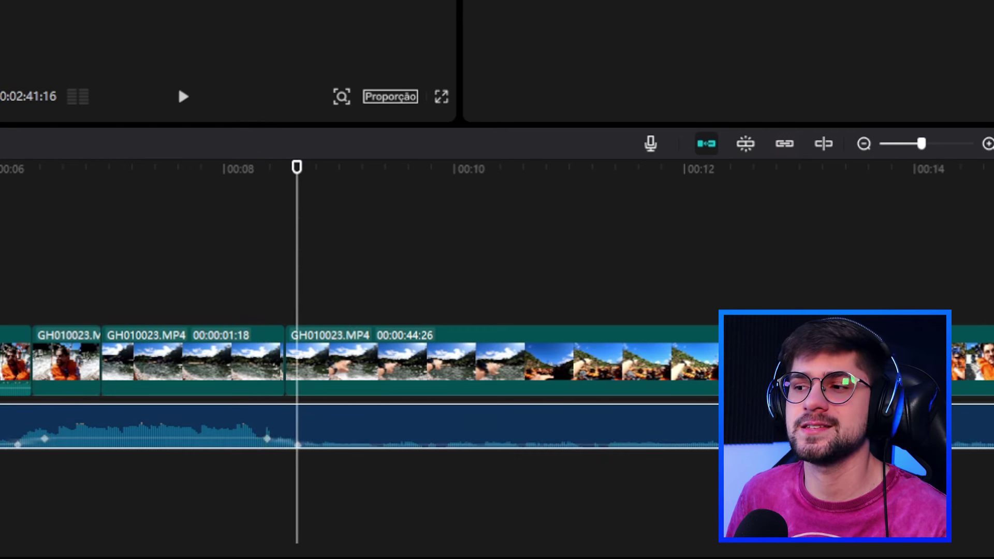
{"action": "left_click", "coordinate": [250, 298]}
{"action": "key", "text": "space"}
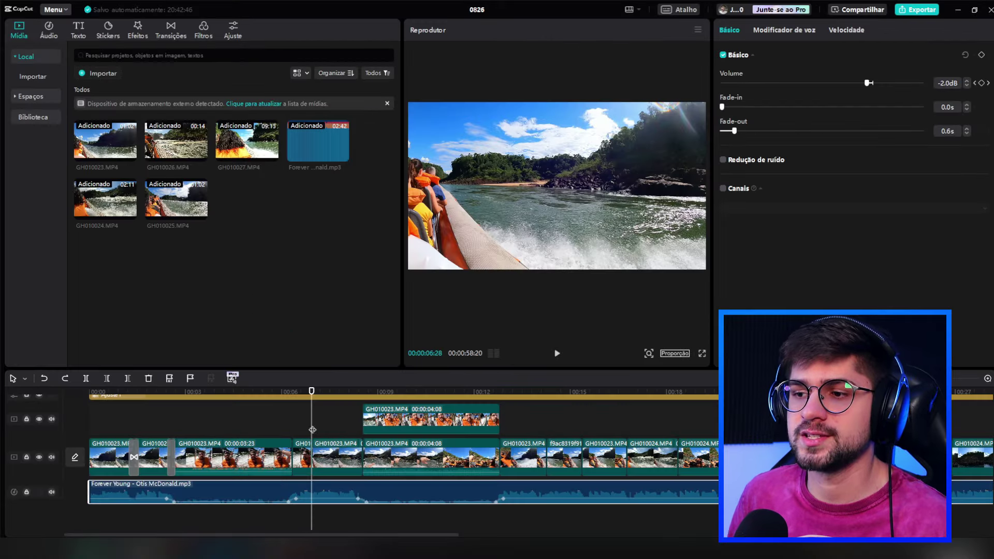
Select the overlay GH010023.MP4 clip at 00:00:08:29 and shift its circle mask to X 58, Y 103
{"action": "left_click_drag", "start_coordinate": [311, 429], "coordinate": [378, 430]}
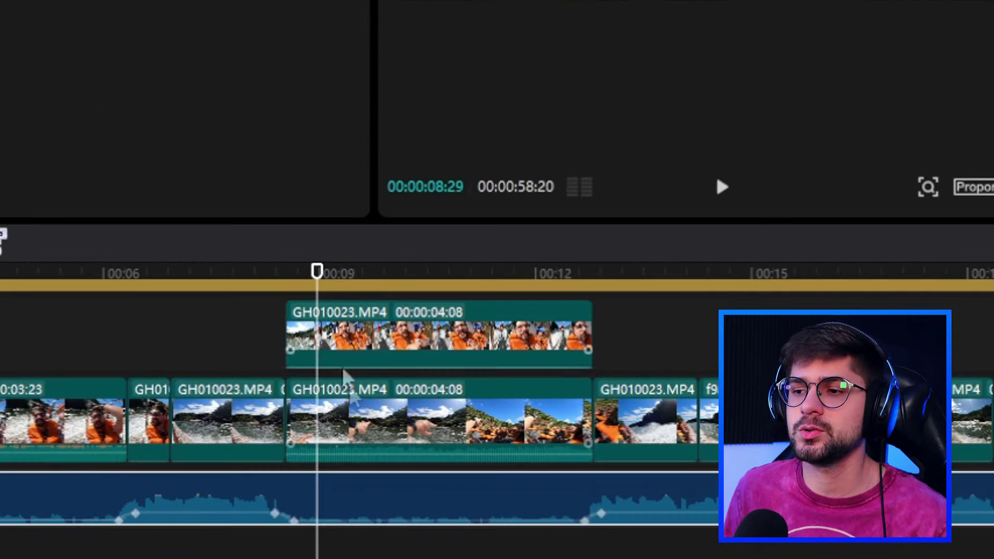
{"action": "left_click", "coordinate": [386, 414]}
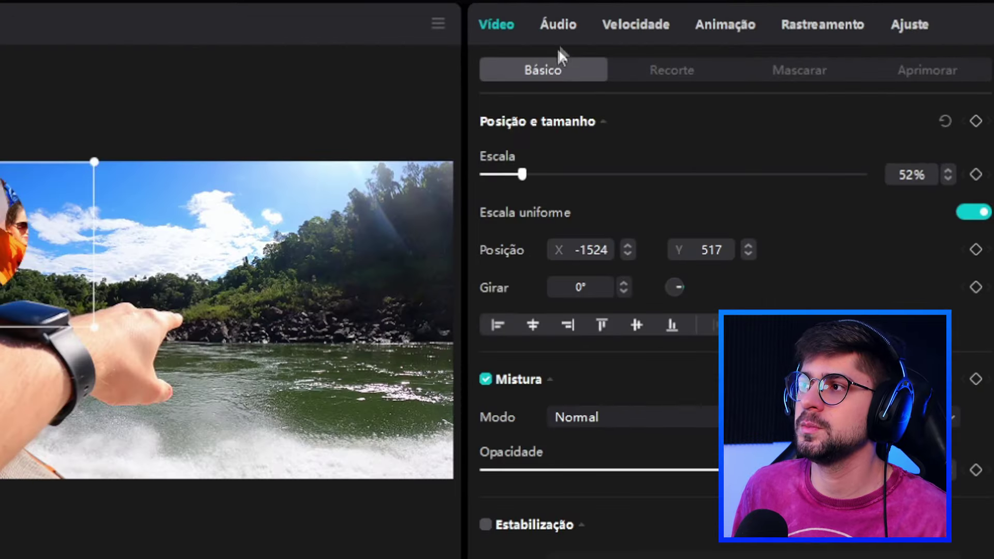
{"action": "left_click", "coordinate": [667, 70]}
{"action": "left_click", "coordinate": [788, 70]}
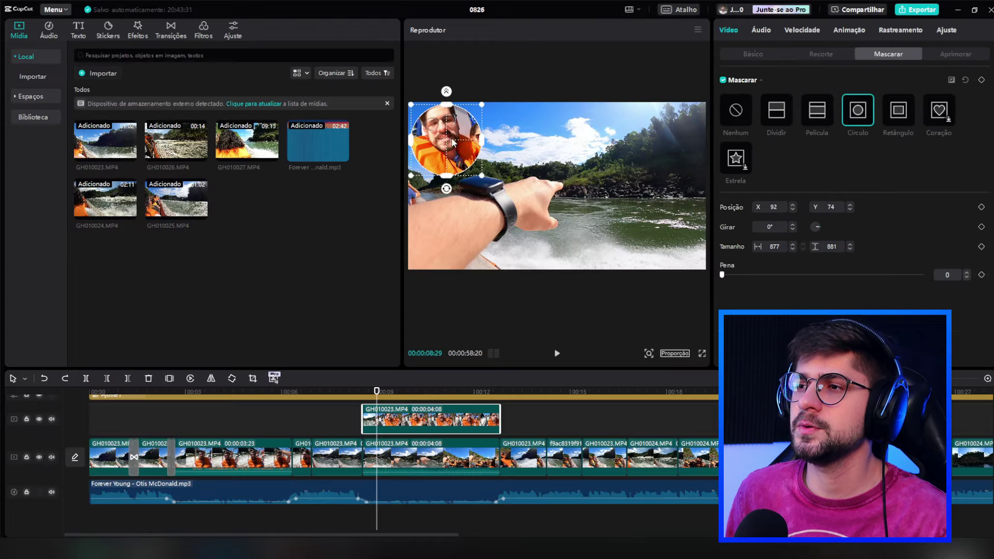
{"action": "left_click_drag", "start_coordinate": [452, 142], "coordinate": [456, 141]}
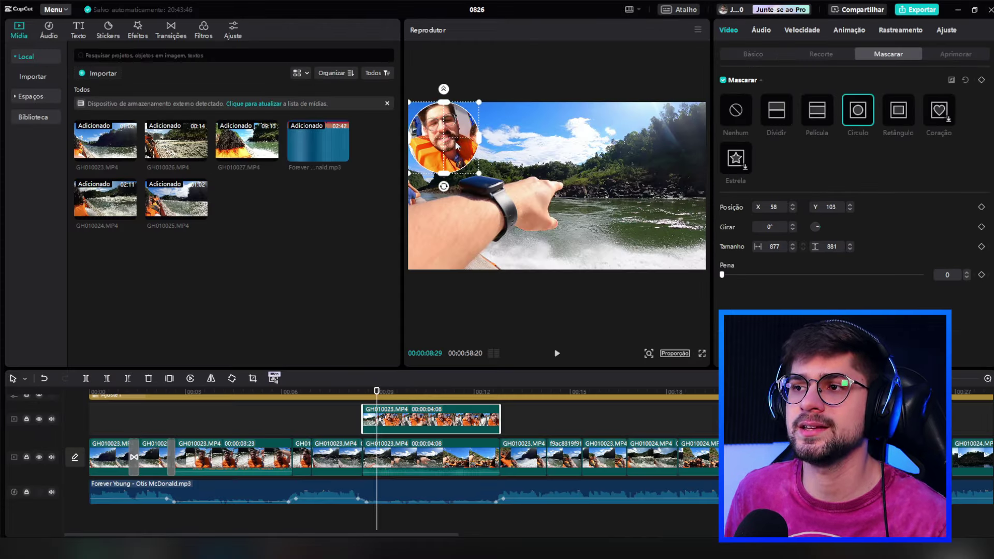
{"action": "left_click", "coordinate": [746, 56]}
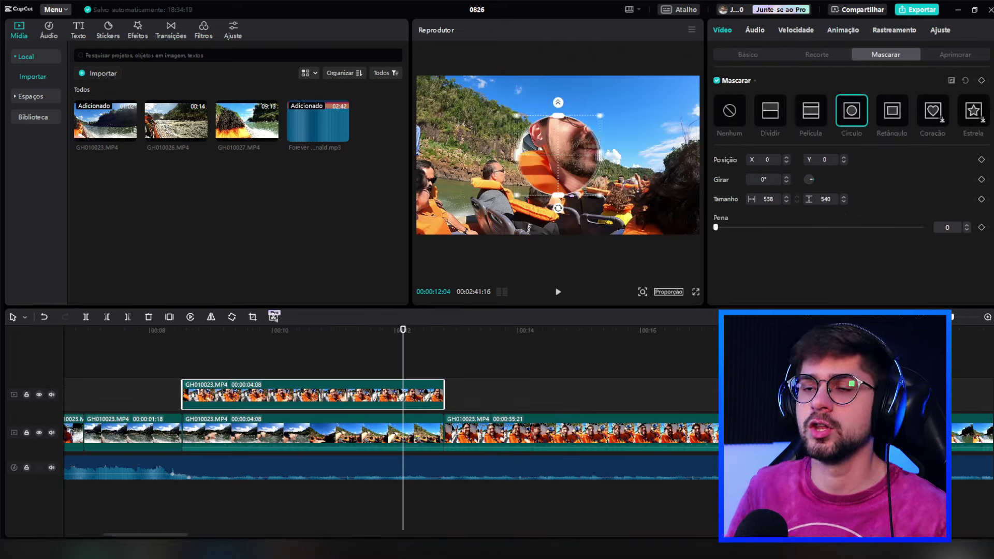
Enlarge the overlay's circle mask to about 985 by 988 around the face, and shrink the overlay to 52% at X -1524, Y 517
{"action": "left_click_drag", "start_coordinate": [595, 110], "coordinate": [644, 74]}
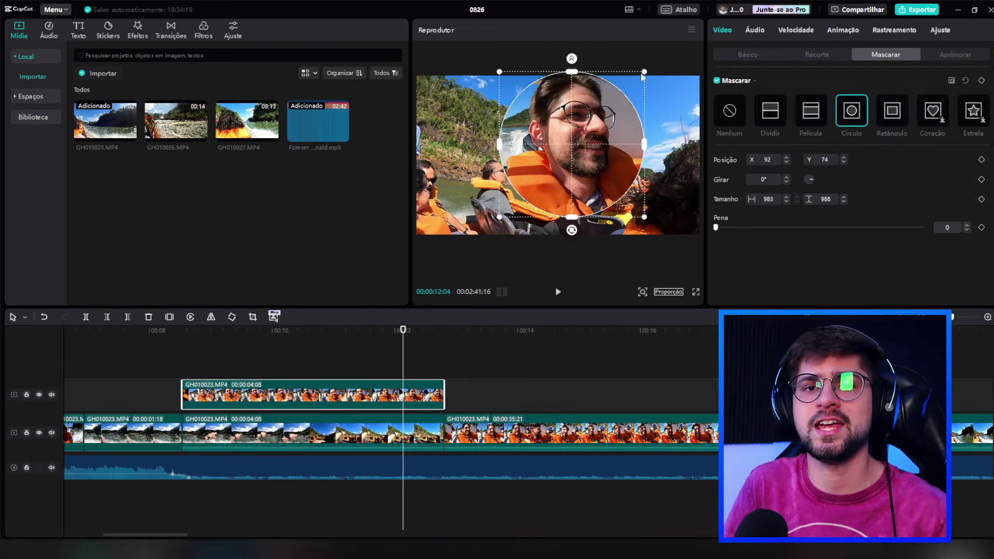
{"action": "left_click", "coordinate": [748, 54]}
{"action": "left_click_drag", "start_coordinate": [657, 224], "coordinate": [538, 176]}
{"action": "left_click_drag", "start_coordinate": [504, 144], "coordinate": [471, 124]}
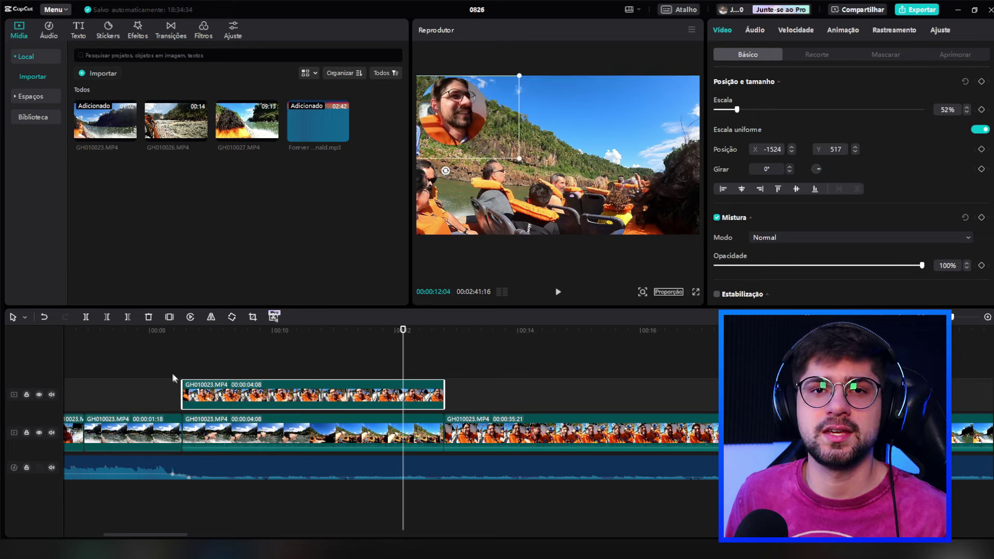
Preview the circular overlay playing over the boat footage until just past the overlay's end
{"action": "left_click", "coordinate": [171, 370]}
{"action": "key", "text": "space"}
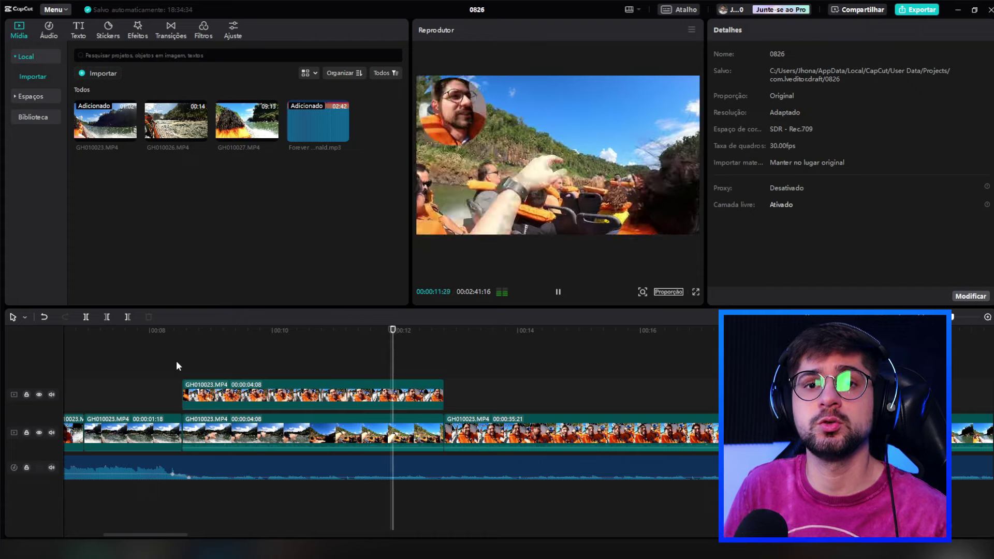
{"action": "key", "text": "space"}
Split the GH010023.MP4 clip that follows the overlay section at 00:00:18:28 and delete the part before the split
{"action": "left_click", "coordinate": [466, 394]}
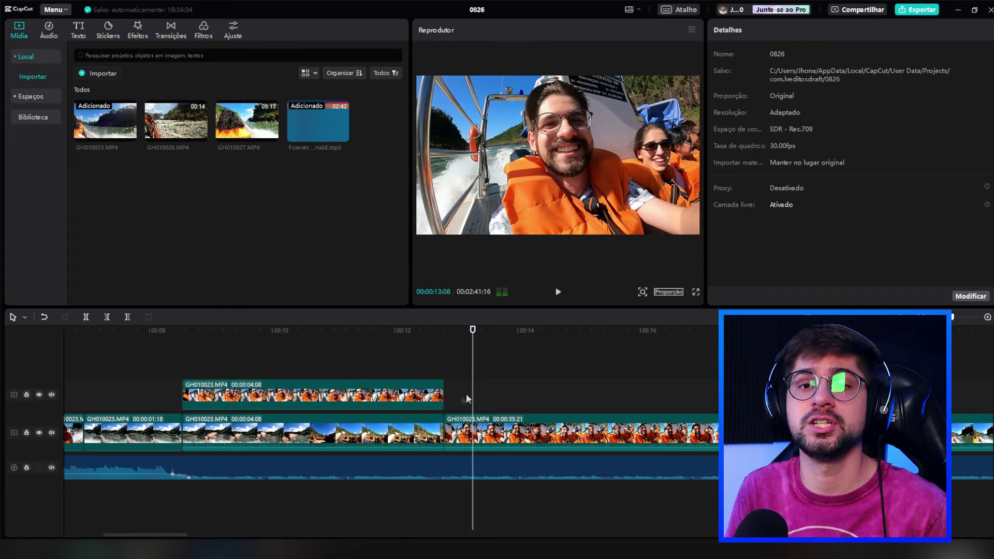
{"action": "left_click", "coordinate": [474, 396]}
{"action": "left_click_drag", "start_coordinate": [474, 382], "coordinate": [825, 382]}
{"action": "key", "text": "ctrl+b"}
{"action": "left_click", "coordinate": [595, 428]}
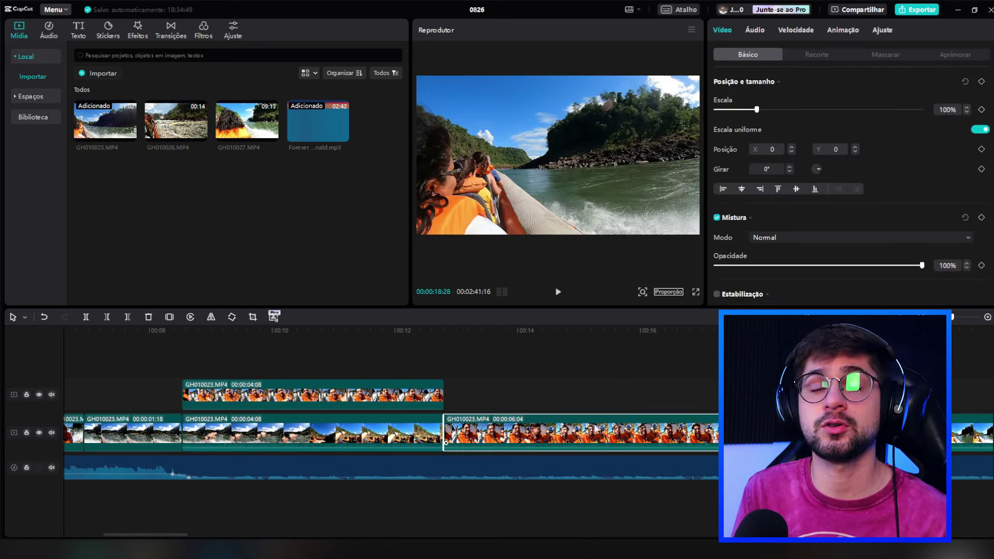
{"action": "key", "text": "Delete"}
Add a song volume keyframe at 00:00:12:20 and raise the music again just after the overlay ends
{"action": "left_click_drag", "start_coordinate": [420, 496], "coordinate": [435, 462]}
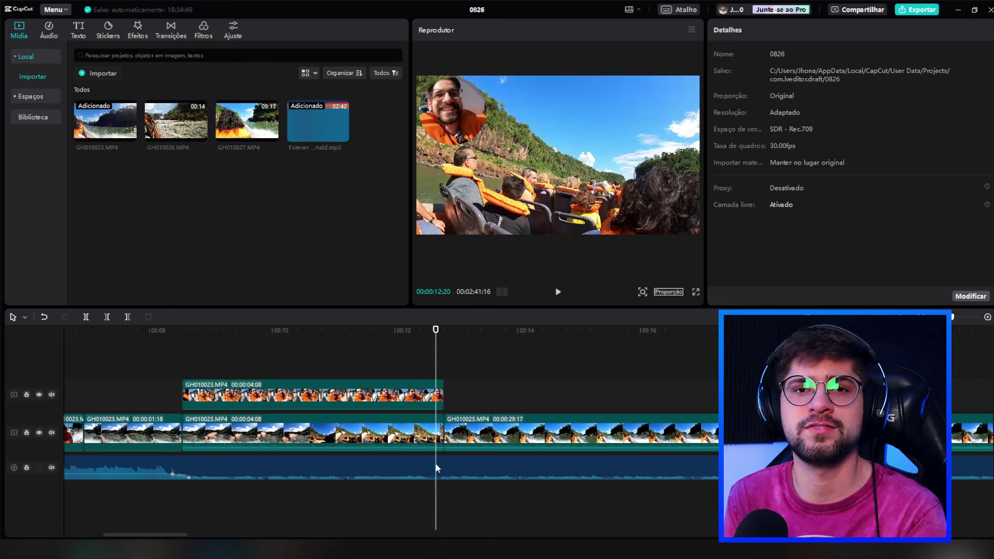
{"action": "left_click", "coordinate": [435, 463]}
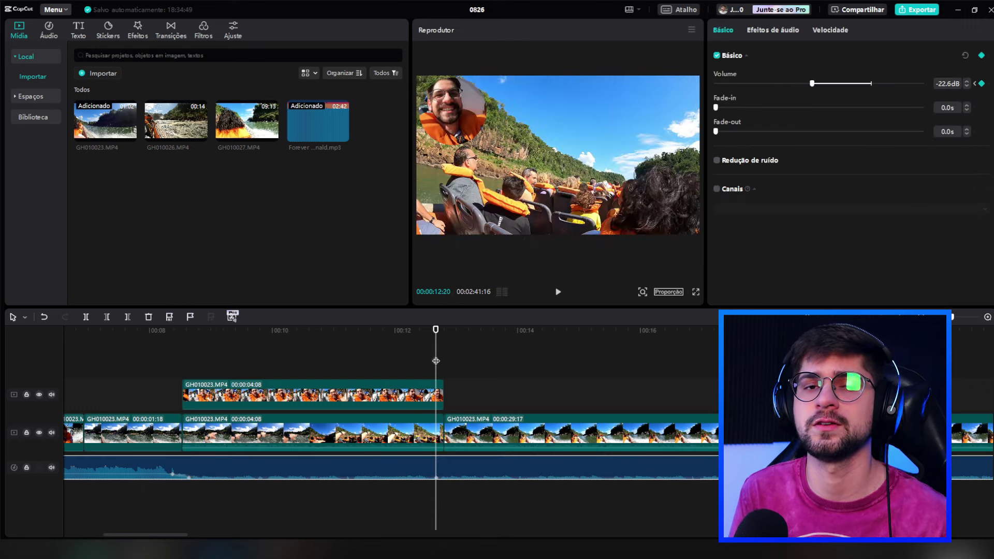
{"action": "left_click_drag", "start_coordinate": [435, 360], "coordinate": [449, 361]}
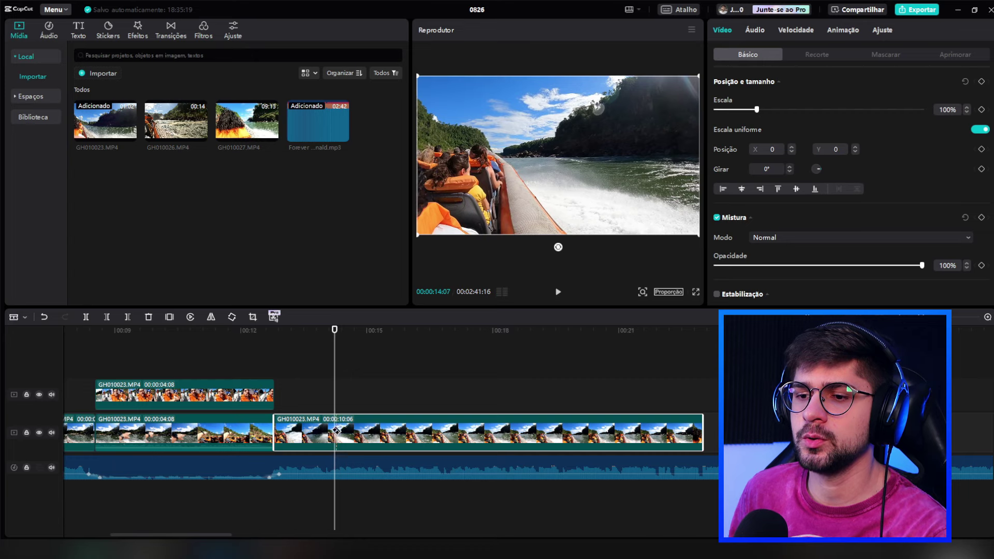
Split the GH010023.MP4 clip after the overlay at 00:00:14:07 and again at about 00:00:15:09
{"action": "key", "text": "ctrl+b"}
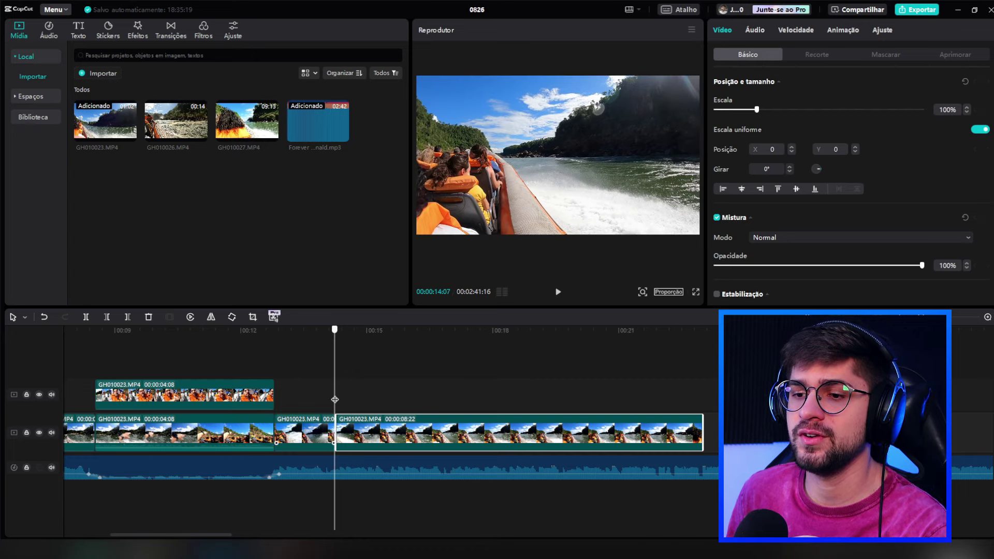
{"action": "left_click_drag", "start_coordinate": [336, 403], "coordinate": [383, 436]}
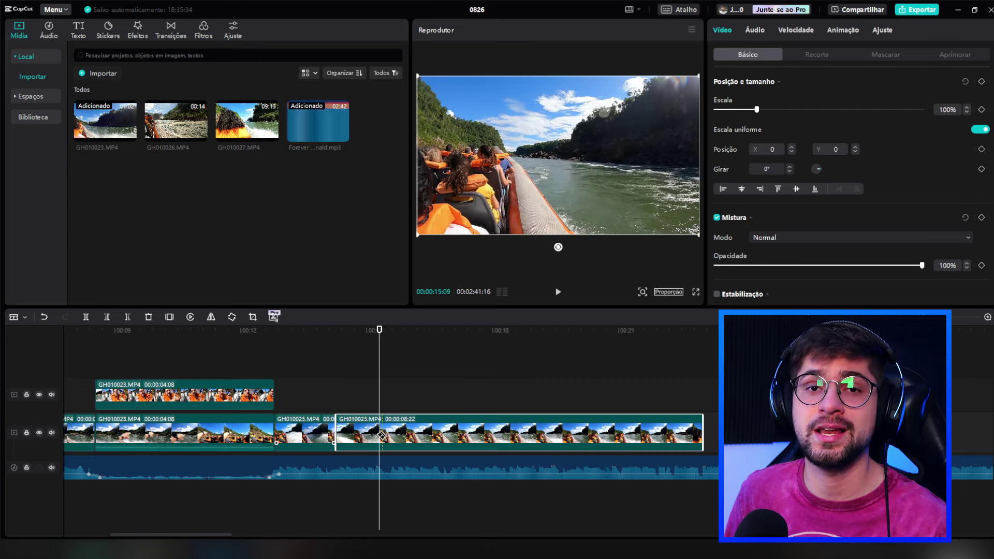
Reverse the short boat segment between the two new splits and preview the result
{"action": "right_click", "coordinate": [362, 438]}
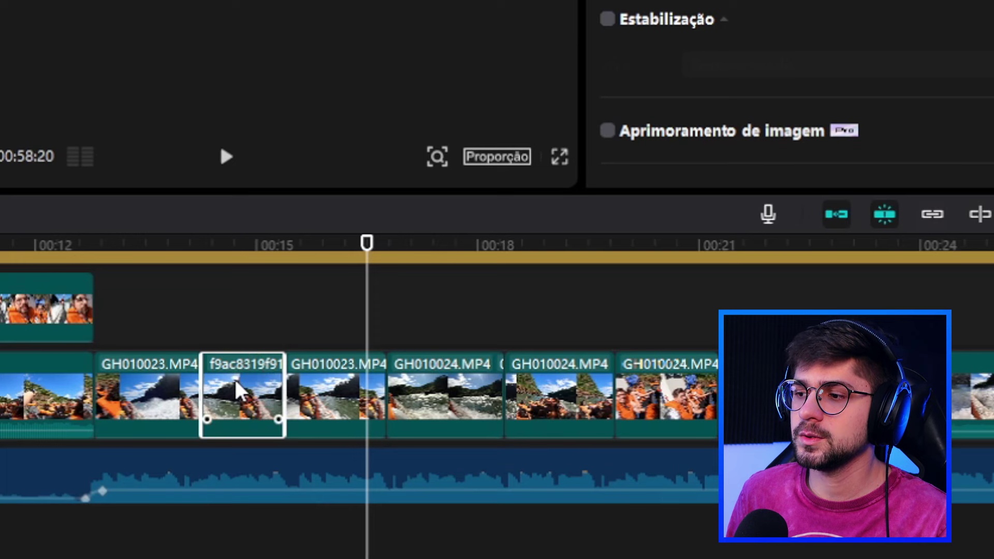
{"action": "right_click", "coordinate": [562, 453]}
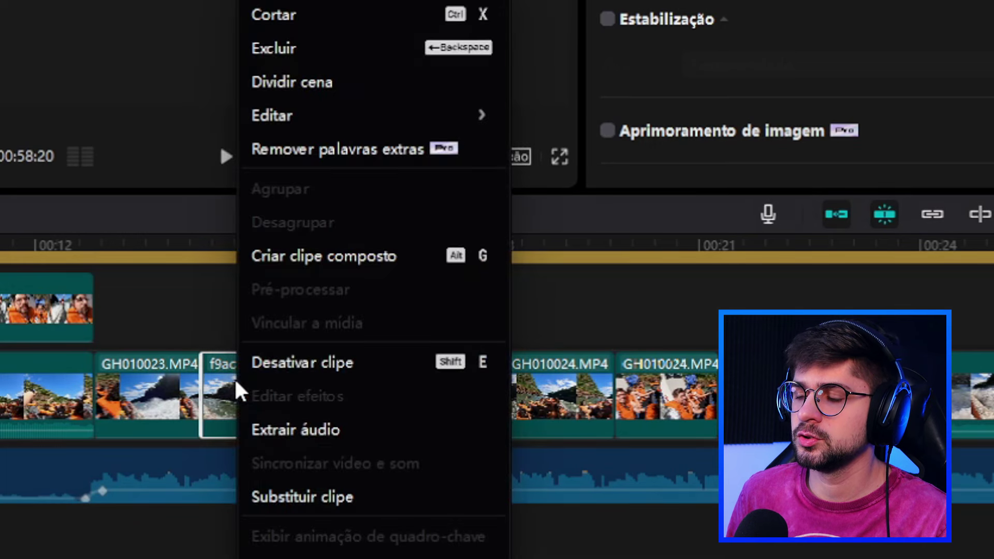
{"action": "mouse_move", "coordinate": [326, 114]}
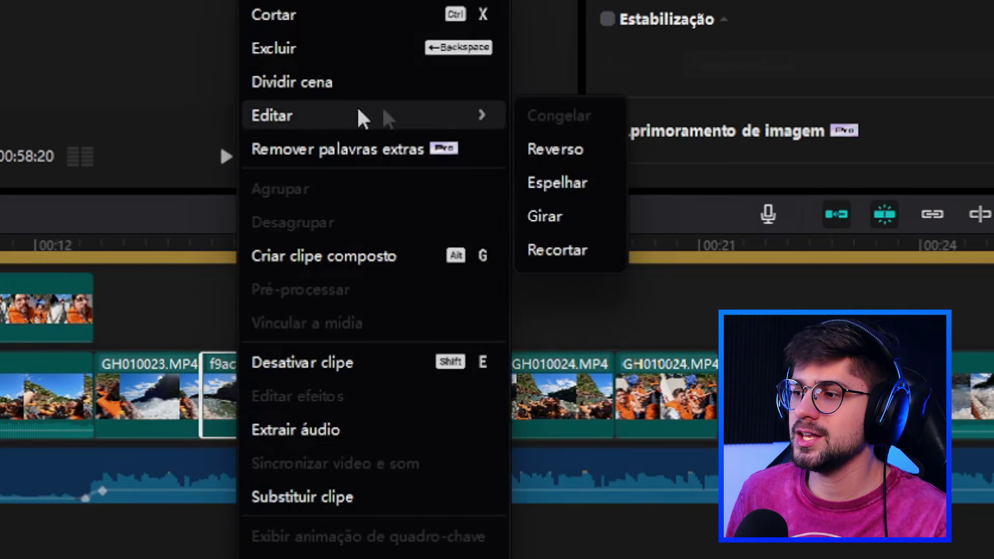
{"action": "left_click", "coordinate": [547, 150]}
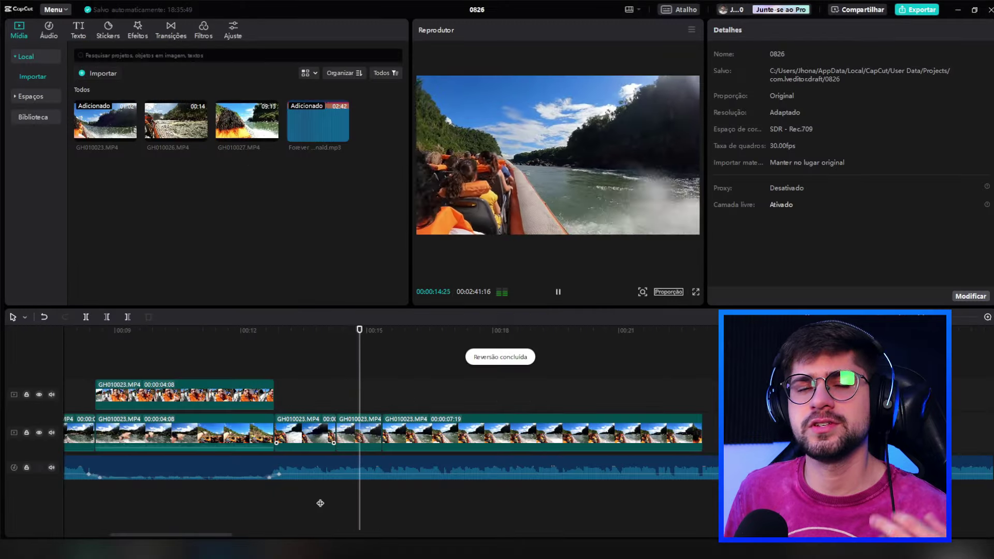
{"action": "key", "text": "space"}
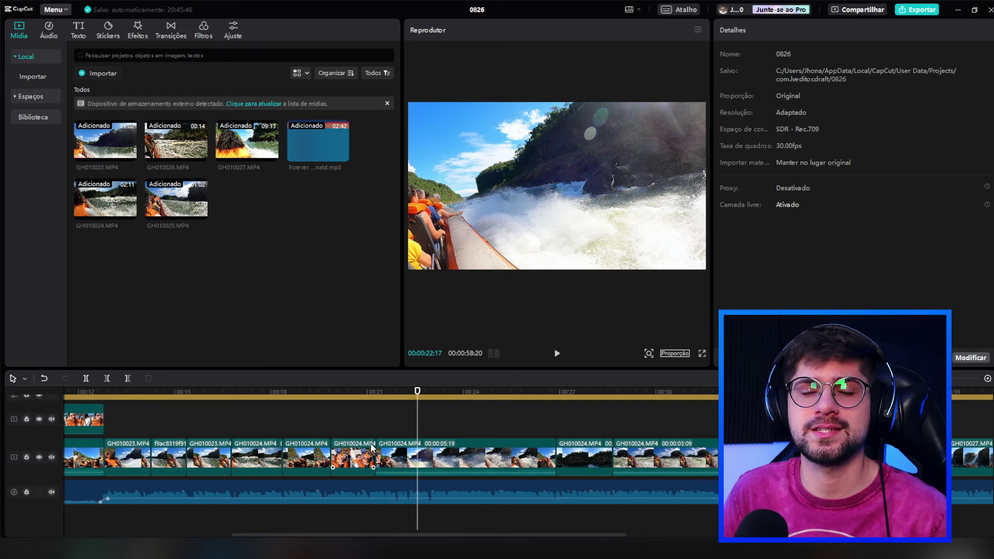
Inspect the volume settings of the GH010024.MP4 clip at 00:00:22:17 and of the Forever Young song
{"action": "left_click", "coordinate": [428, 445]}
{"action": "left_click", "coordinate": [760, 31]}
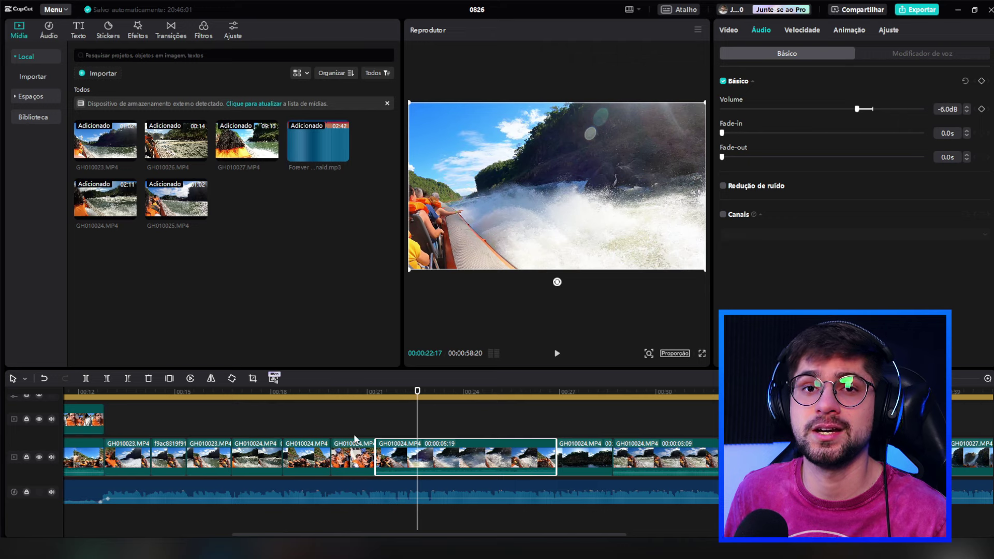
{"action": "left_click", "coordinate": [386, 494]}
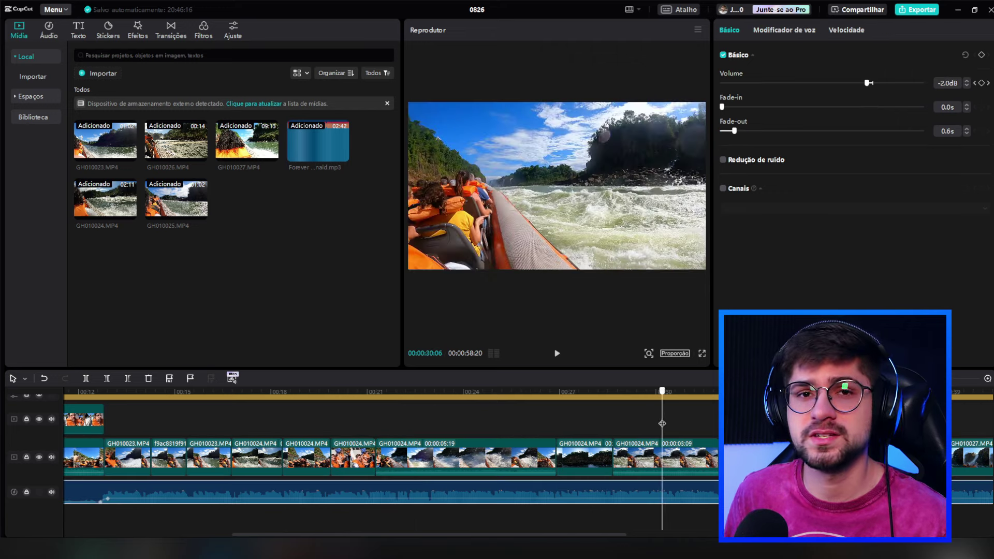
Examine the Forever Young song's lowered-volume section between about 00:00:34:04 and 00:00:38:14
{"action": "left_click", "coordinate": [689, 431]}
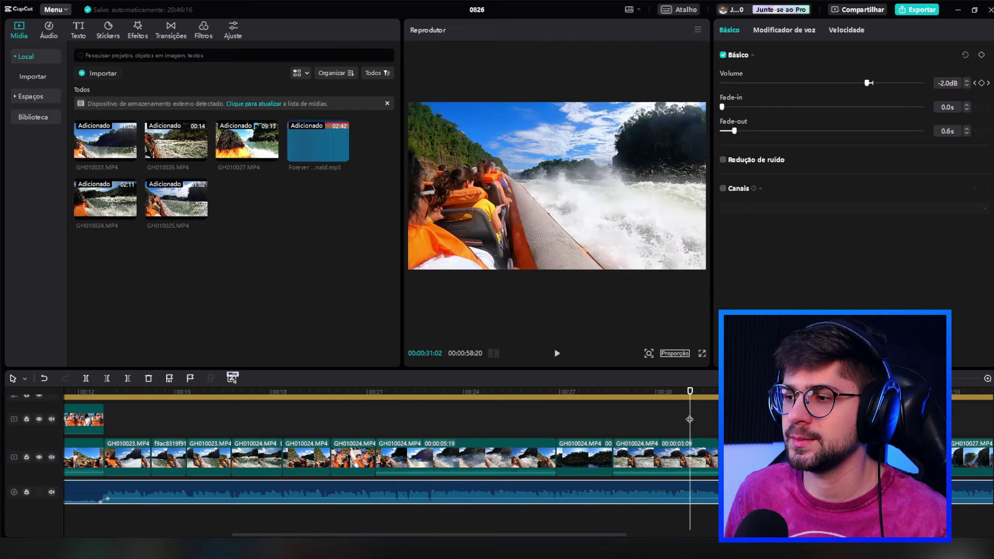
{"action": "left_click_drag", "start_coordinate": [688, 419], "coordinate": [788, 419]}
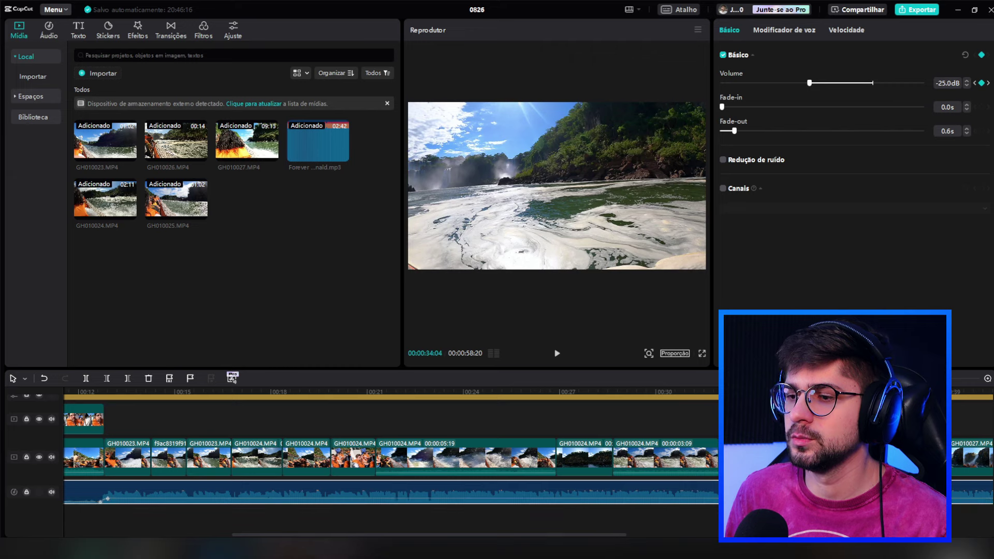
{"action": "scroll", "coordinate": [512, 492], "scroll_direction": "right", "scroll_amount": 5}
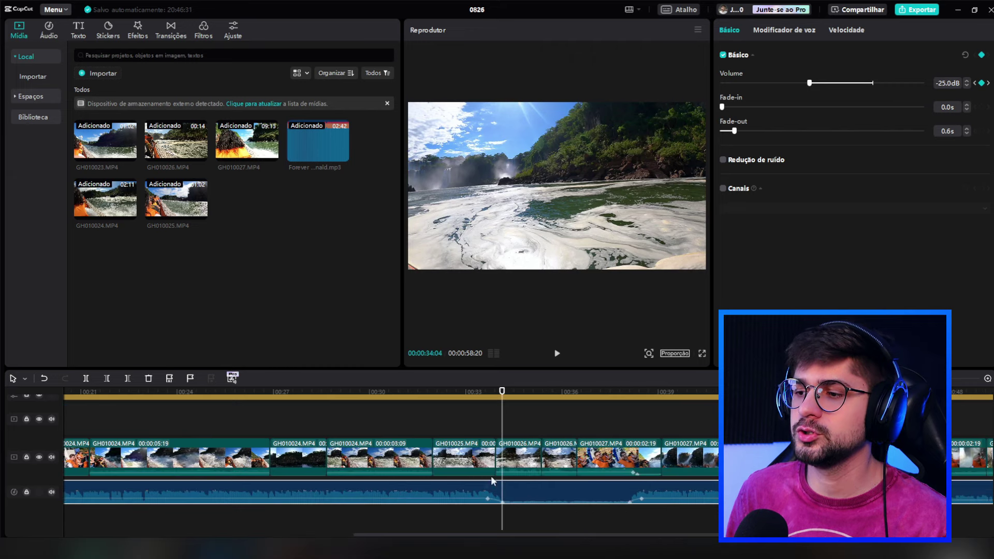
{"action": "left_click", "coordinate": [500, 419]}
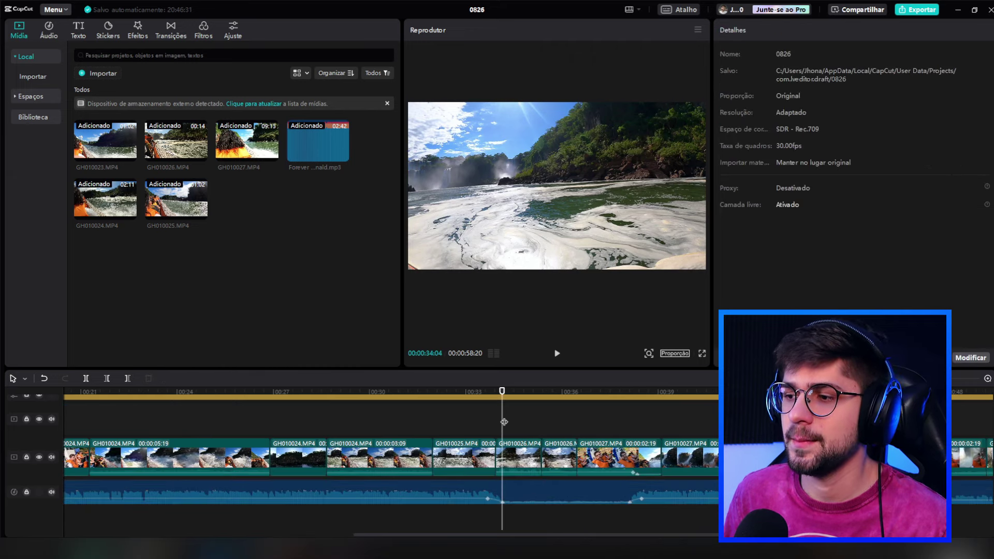
{"action": "left_click_drag", "start_coordinate": [503, 422], "coordinate": [641, 418]}
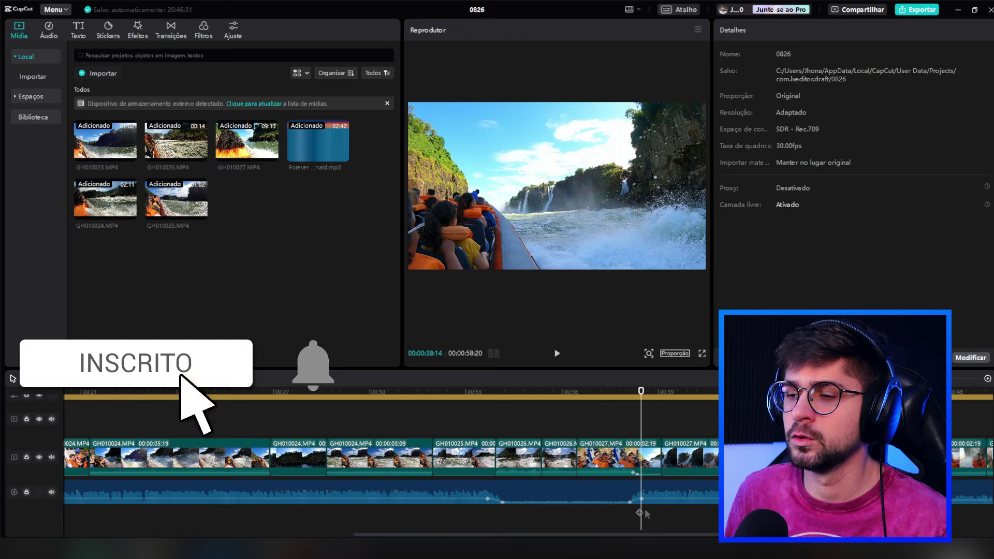
Inspect the audio volume keyframes near the end of the 00:00:02:19 GH010027.MP4 clip, around 00:00:38:06
{"action": "left_click", "coordinate": [632, 458]}
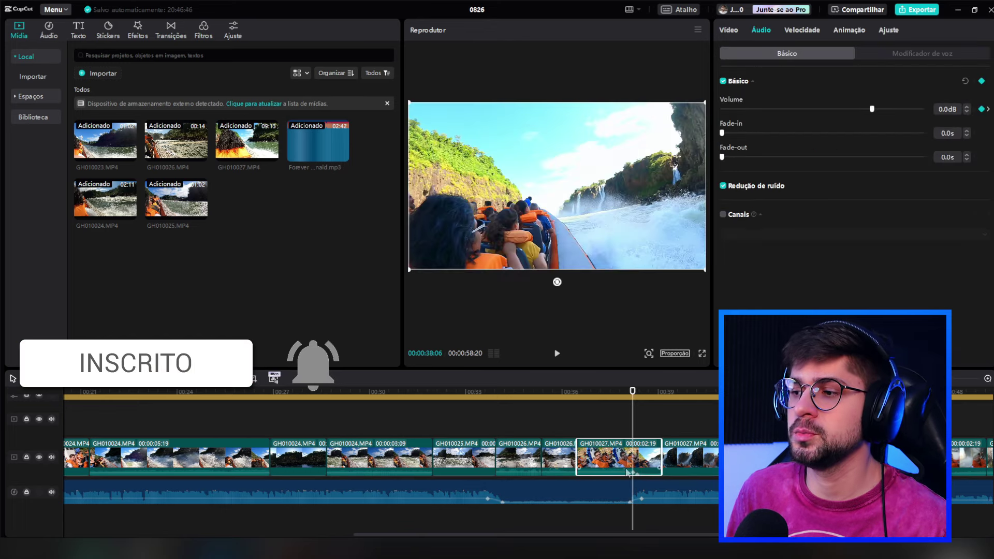
{"action": "left_click", "coordinate": [628, 422]}
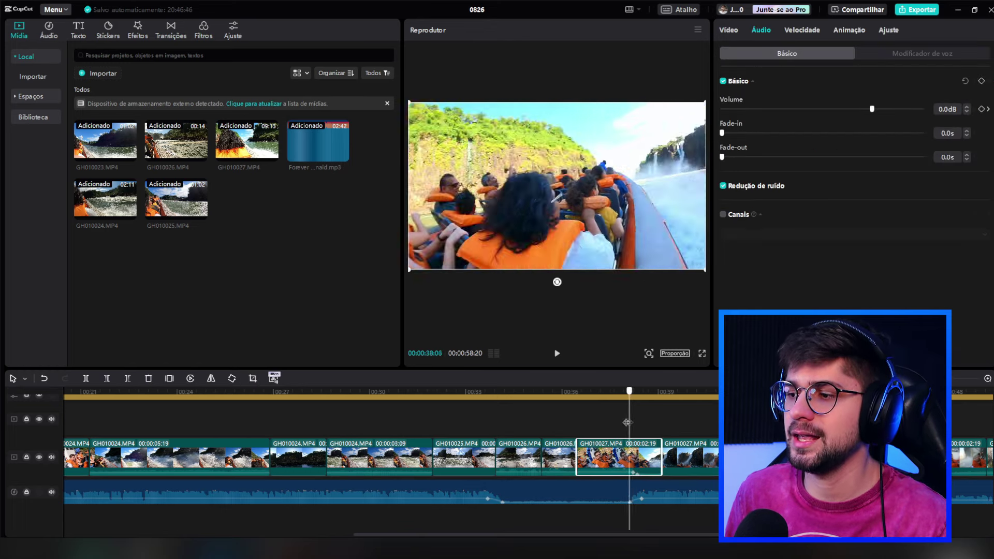
{"action": "mouse_move", "coordinate": [627, 423]}
{"action": "left_mouse_down"}
{"action": "mouse_move", "coordinate": [610, 422]}
{"action": "mouse_move", "coordinate": [646, 425]}
{"action": "left_mouse_up"}
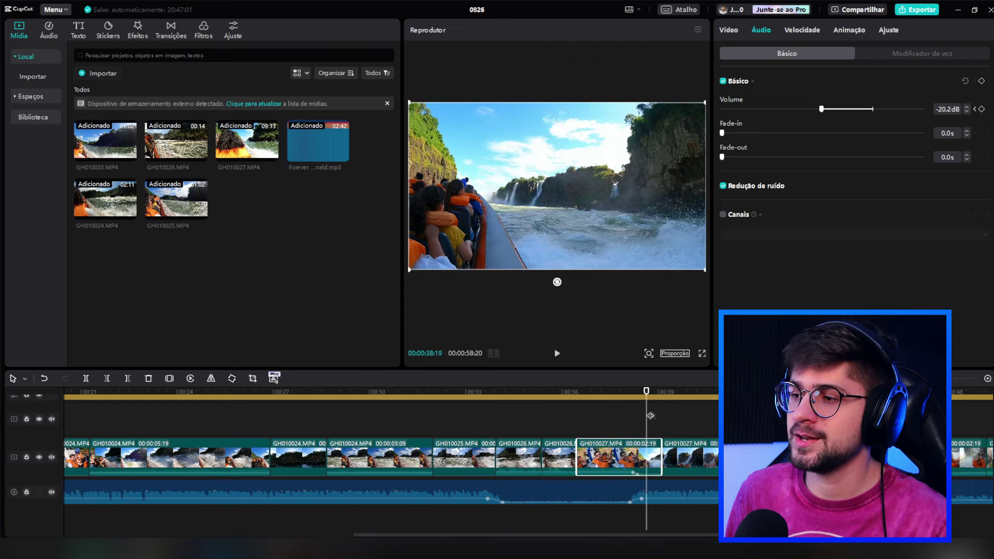
{"action": "left_click", "coordinate": [631, 430]}
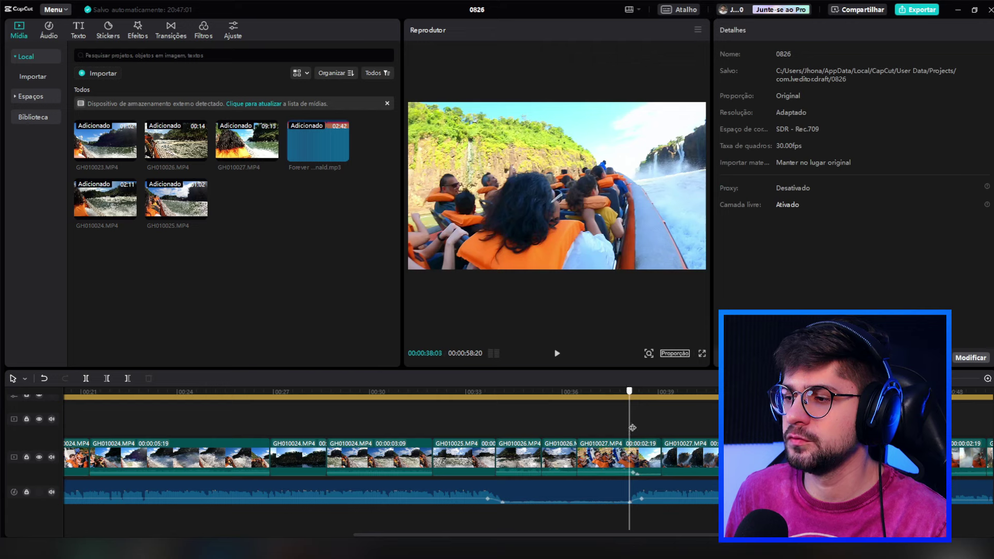
{"action": "left_click", "coordinate": [632, 428]}
{"action": "left_click", "coordinate": [631, 467]}
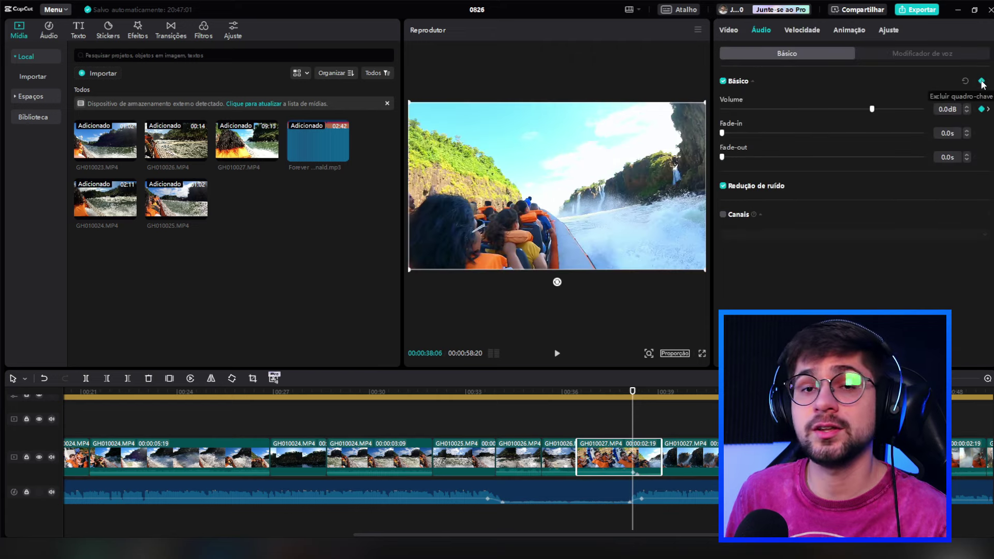
{"action": "left_click", "coordinate": [636, 425]}
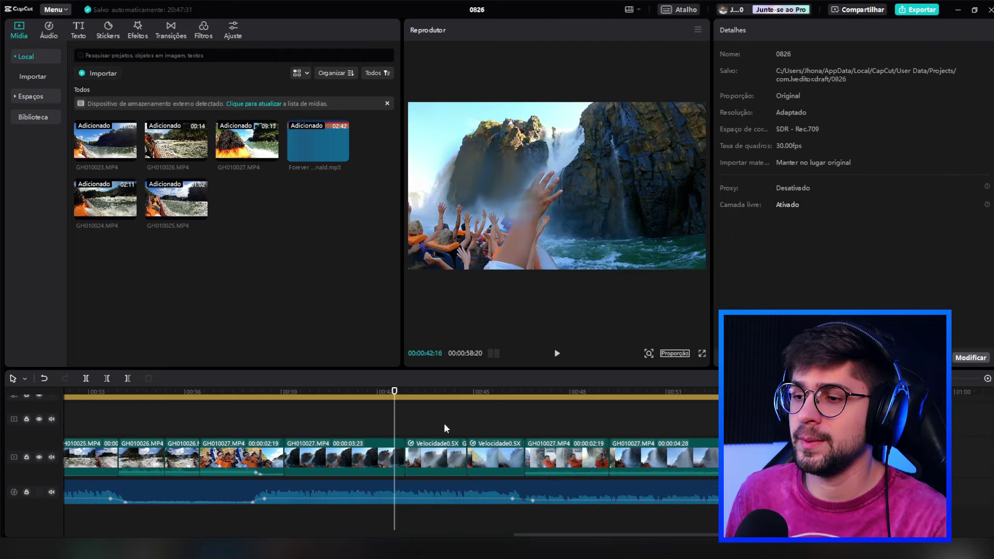
Inspect the first slow-motion waterfall clip's audio volume and its normal and curve speed settings
{"action": "left_click", "coordinate": [443, 427]}
{"action": "left_click", "coordinate": [450, 445]}
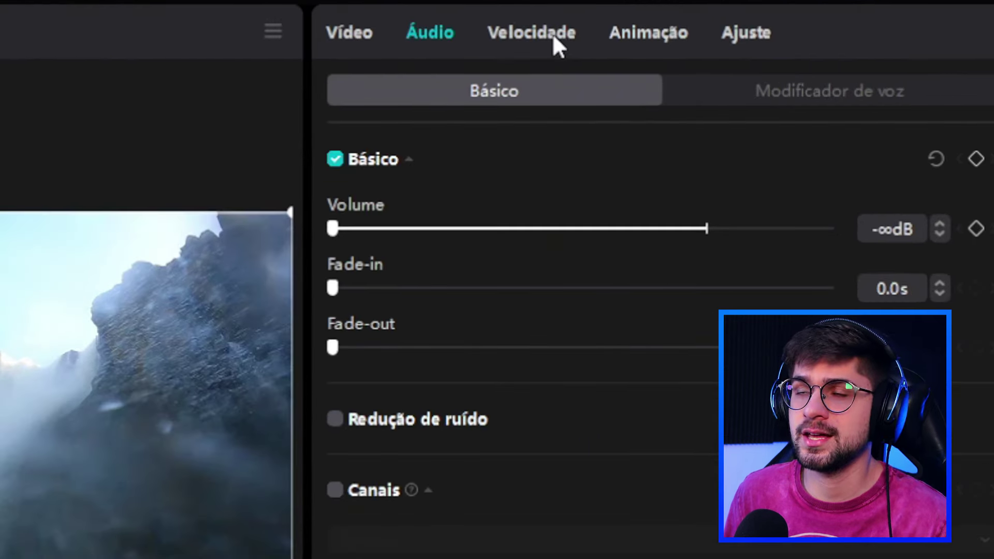
{"action": "left_click", "coordinate": [538, 32]}
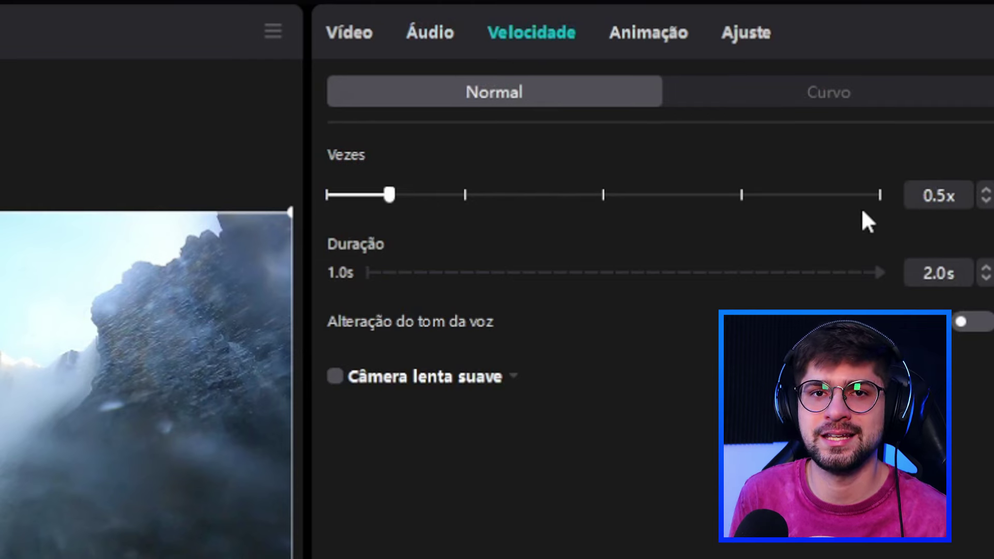
{"action": "left_click", "coordinate": [764, 89]}
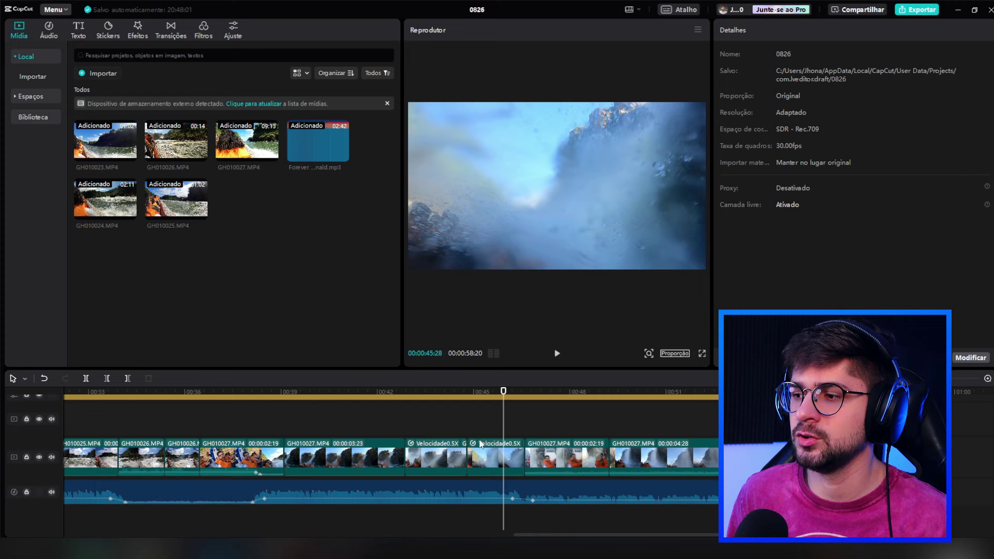
Preview the slow-motion waterfall clips from about 00:00:44
{"action": "left_click", "coordinate": [453, 436]}
{"action": "key", "text": "space"}
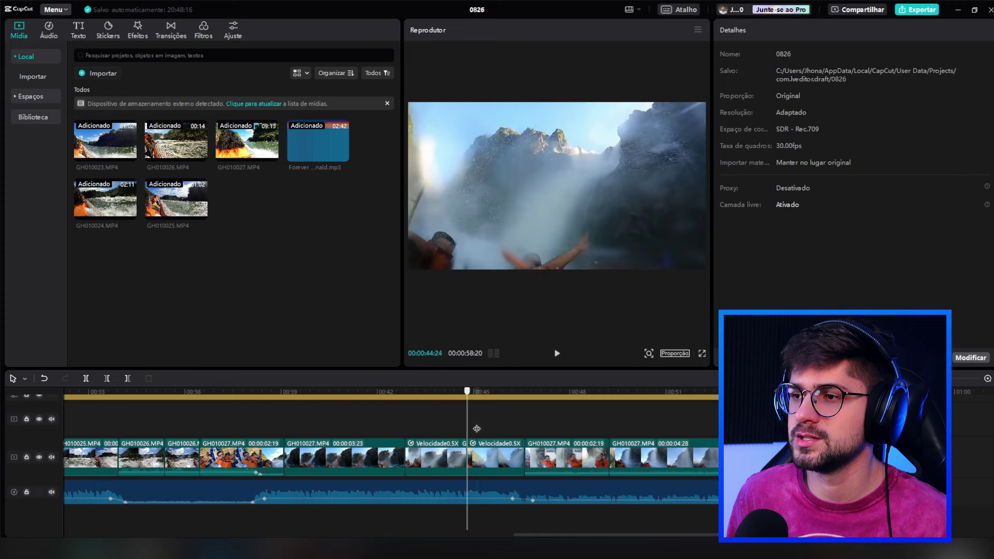
{"action": "key", "text": "space"}
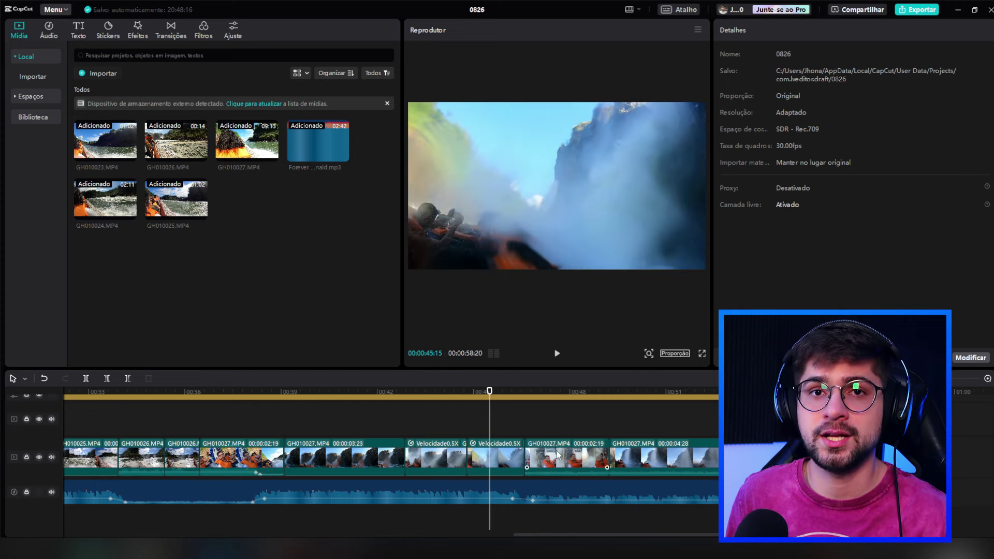
Check which exit animation is applied to the final GH010027.MP4 clip
{"action": "left_click", "coordinate": [557, 452]}
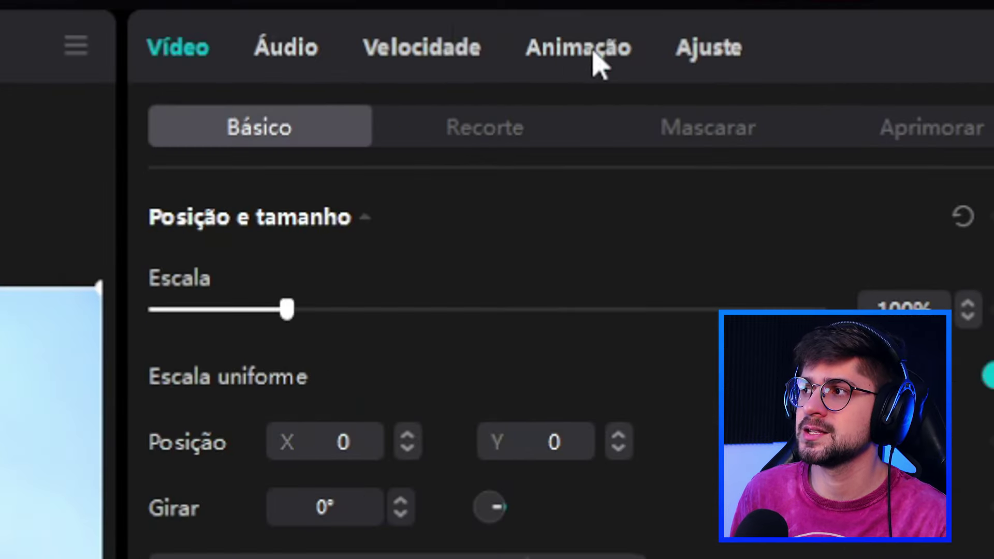
{"action": "left_click", "coordinate": [594, 52]}
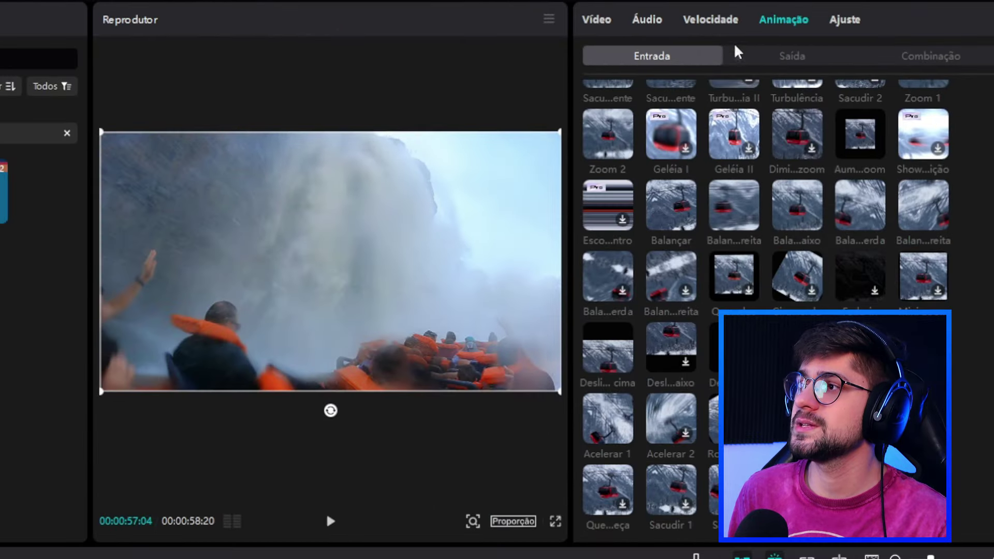
{"action": "left_click", "coordinate": [727, 63]}
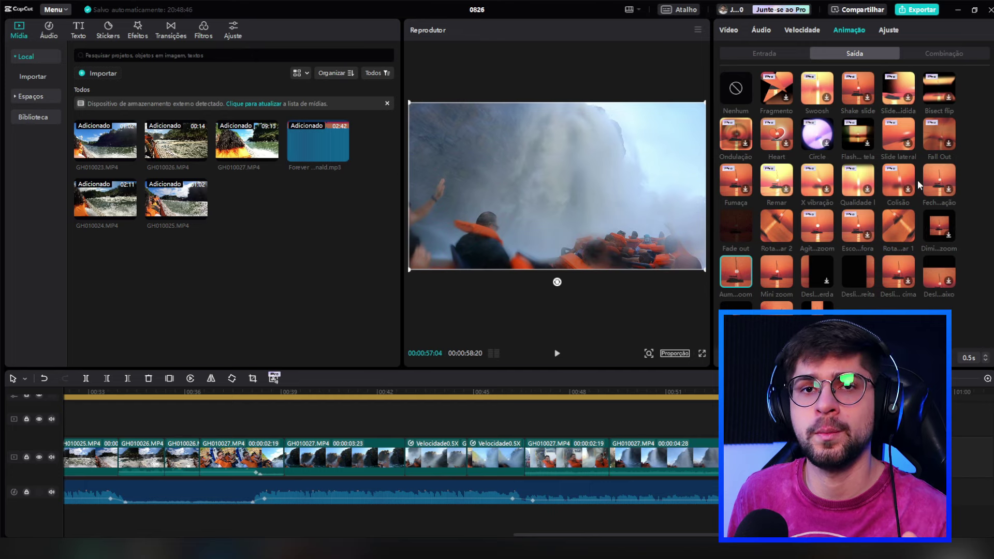
Lengthen the Forever Young song's fade-out to 0.8 s at the end of the timeline
{"action": "left_click", "coordinate": [917, 491]}
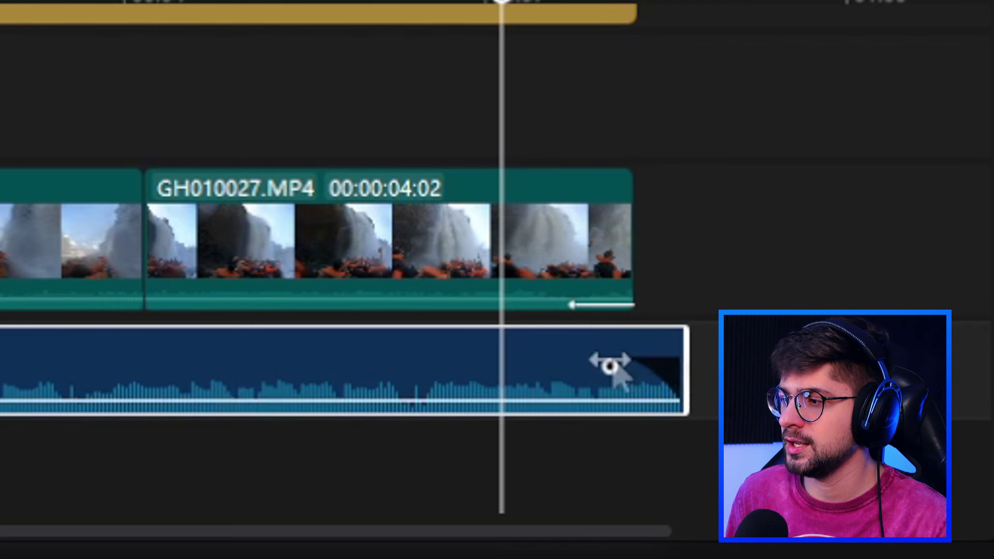
{"action": "left_click_drag", "start_coordinate": [610, 366], "coordinate": [585, 366]}
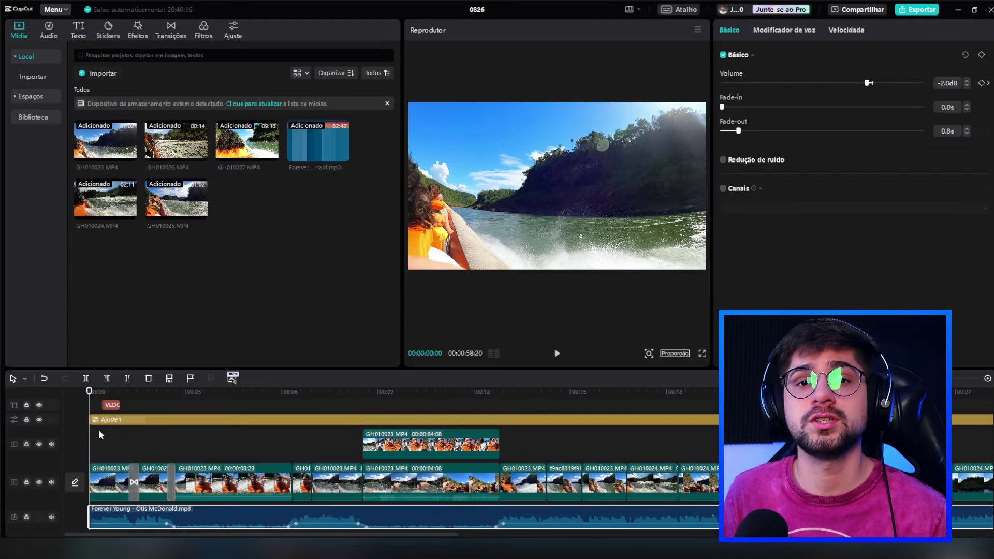
Inspect the name and duration of the transition between the first two clips, near 00:00:01:07
{"action": "left_click", "coordinate": [125, 449]}
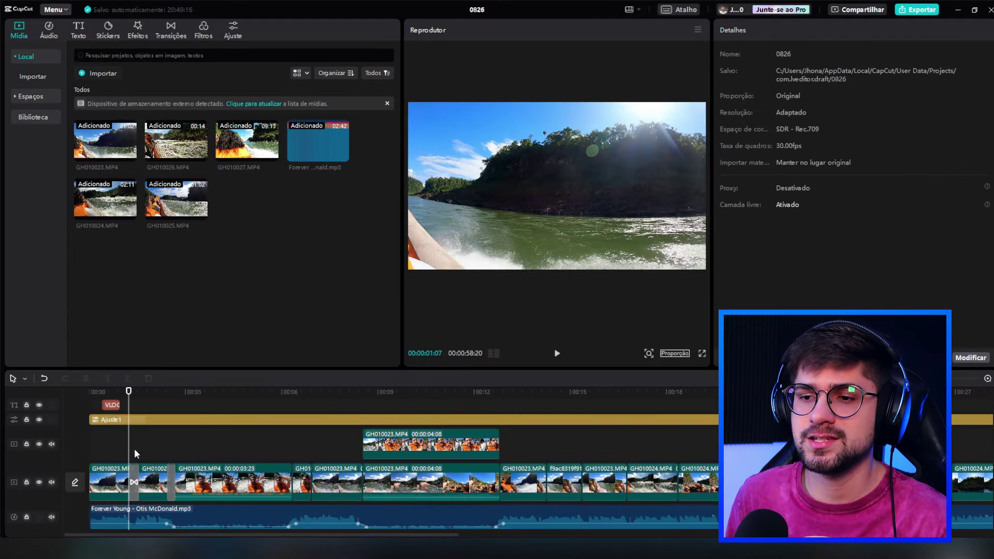
{"action": "left_click_drag", "start_coordinate": [126, 449], "coordinate": [129, 450]}
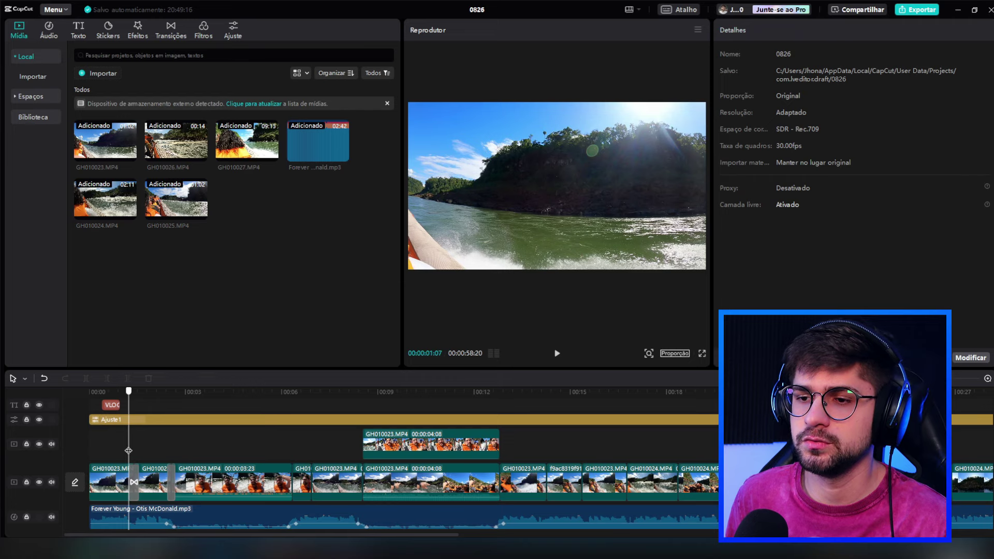
{"action": "left_click", "coordinate": [134, 483]}
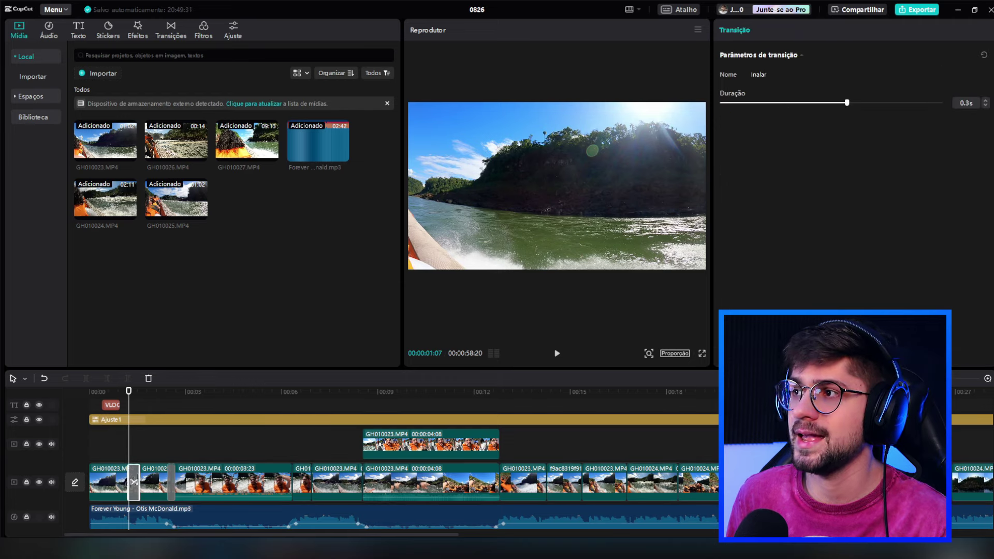
Examine the Camera transitions in the library and recheck the settings of the transition at the first cut
{"action": "left_click", "coordinate": [171, 30]}
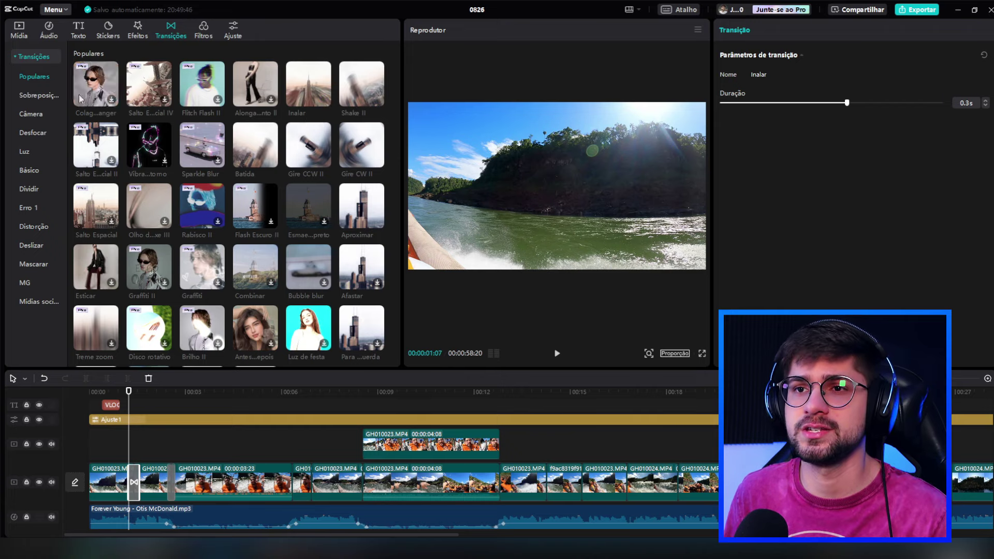
{"action": "left_click", "coordinate": [31, 115]}
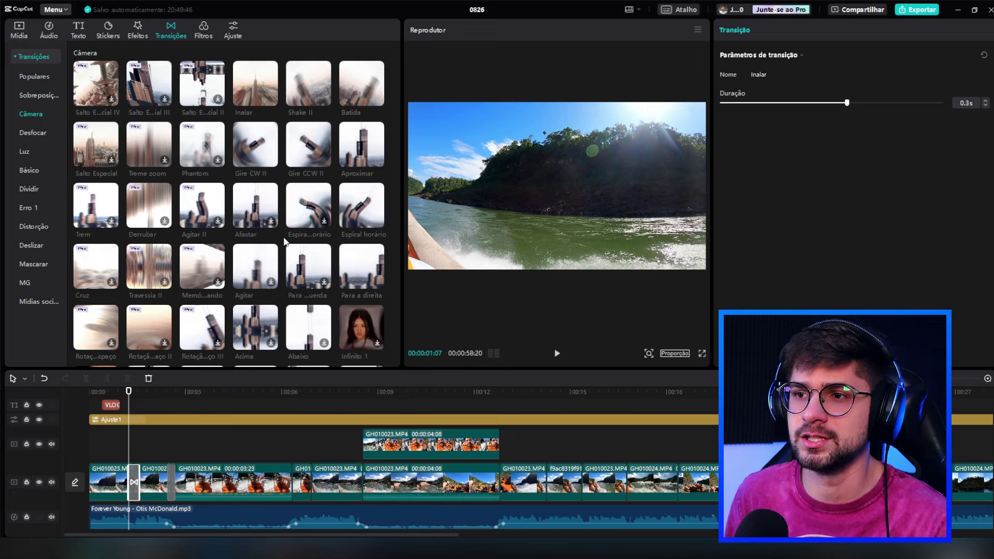
{"action": "left_click", "coordinate": [305, 150]}
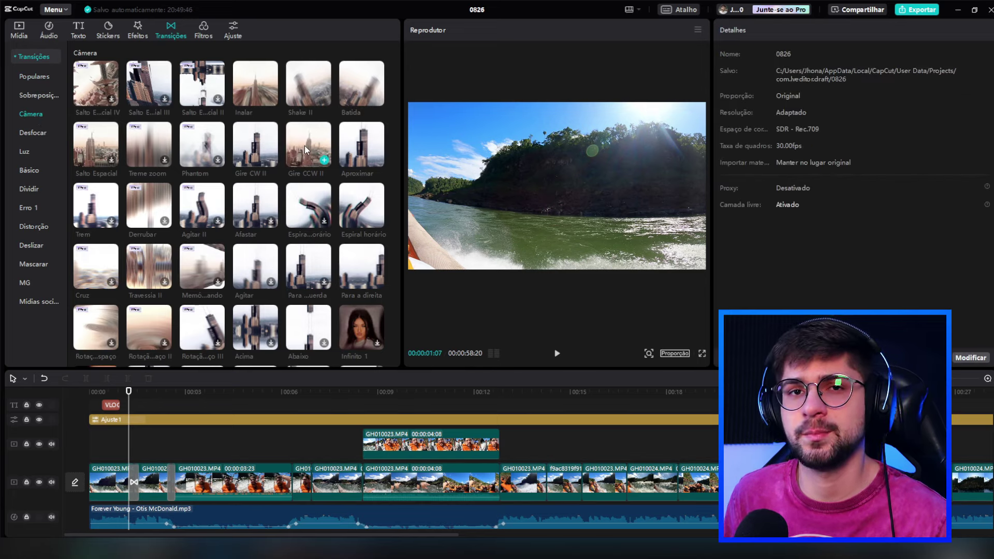
{"action": "left_click_drag", "start_coordinate": [305, 150], "coordinate": [145, 463]}
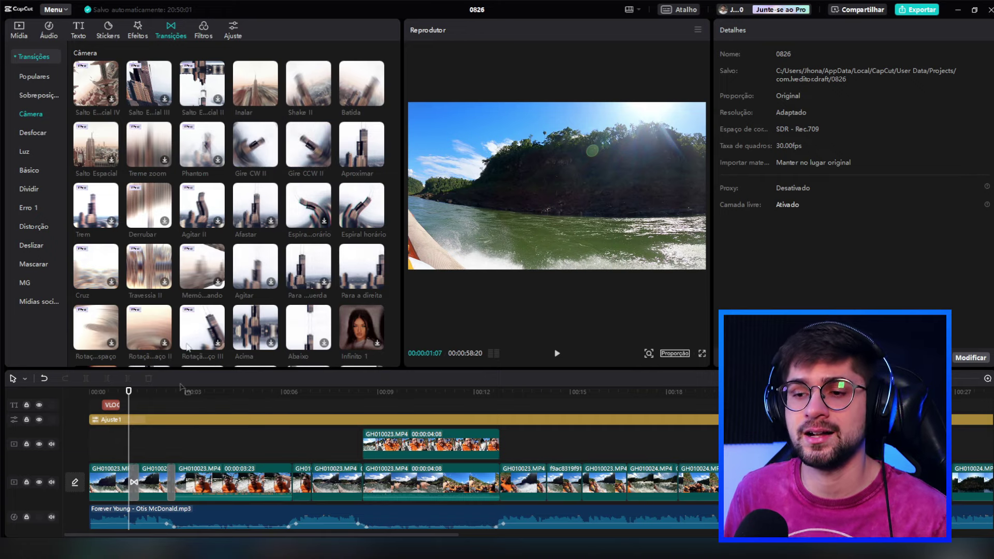
{"action": "left_click", "coordinate": [137, 479]}
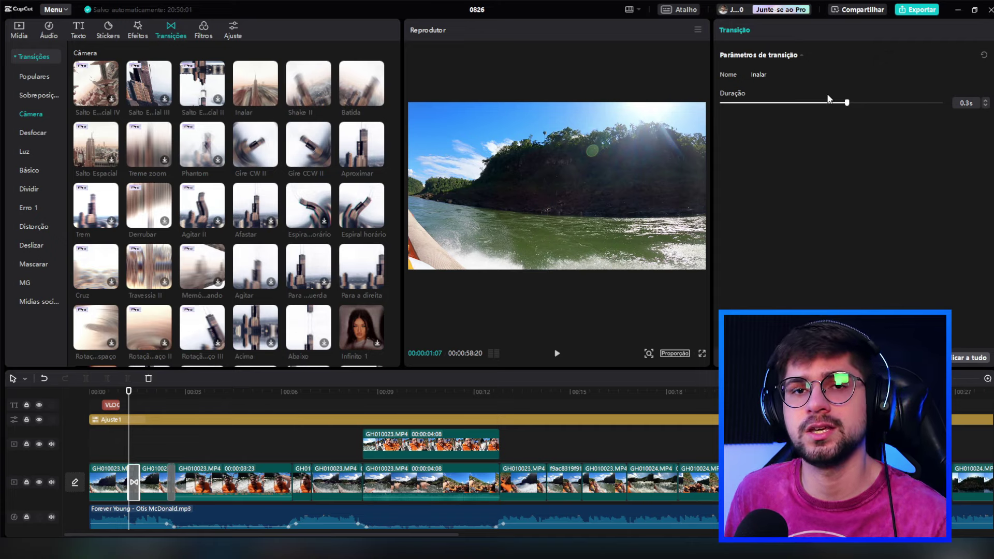
Locate the custom adjustment in the library and select the Ajuste1 layer above the clips
{"action": "scroll", "coordinate": [47, 485], "scroll_direction": "down", "scroll_amount": 1}
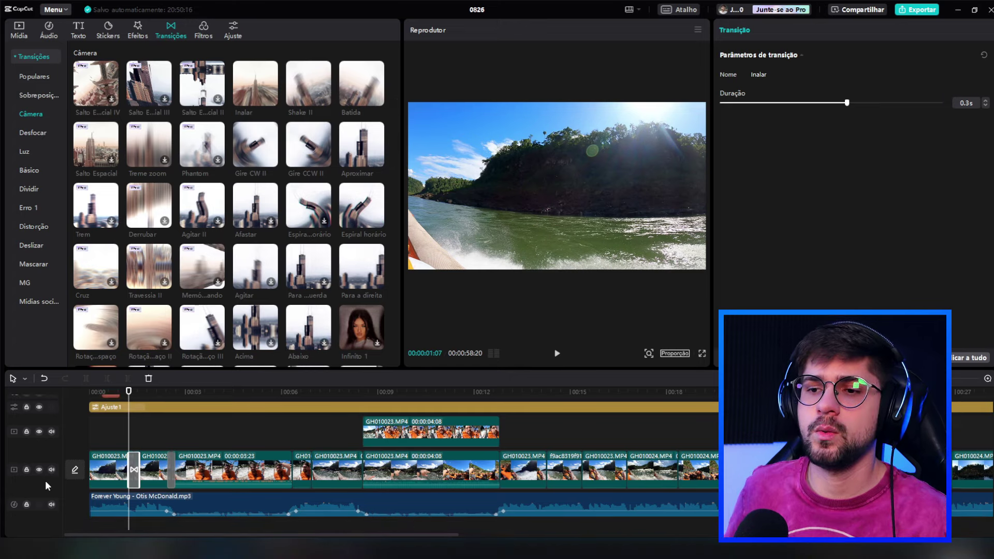
{"action": "left_click", "coordinate": [204, 30]}
{"action": "left_click", "coordinate": [237, 32]}
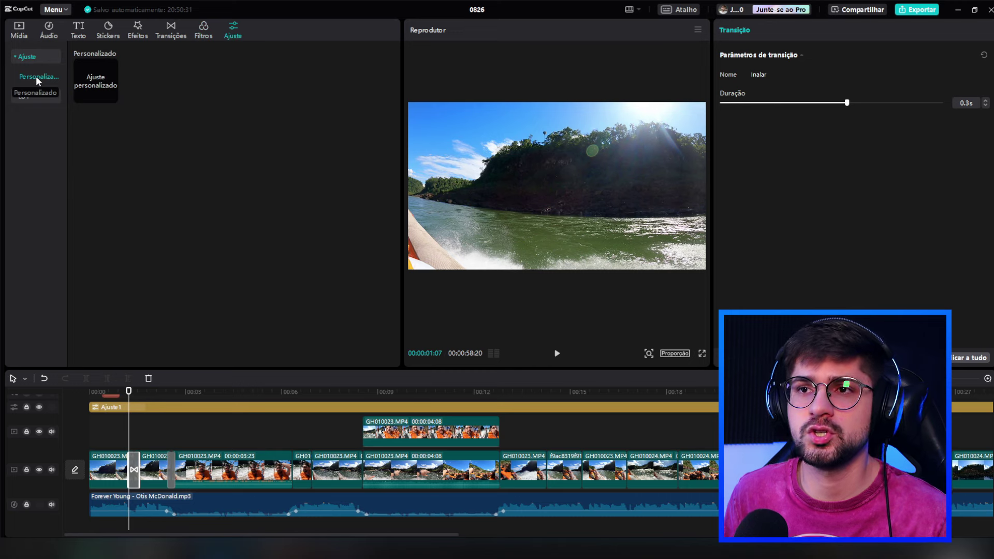
{"action": "left_click_drag", "start_coordinate": [99, 86], "coordinate": [112, 407]}
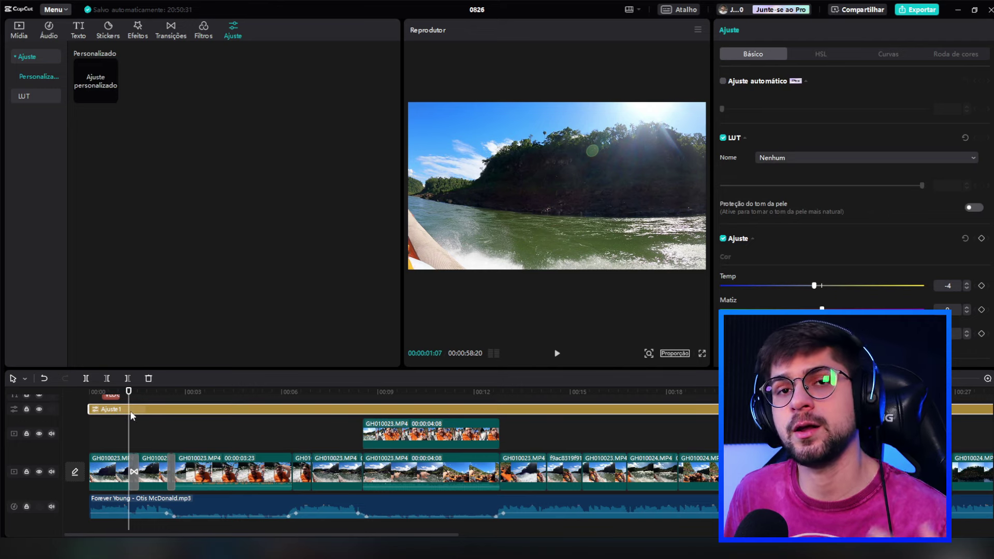
Extend the Ajuste1 adjustment layer to the end of the last clip and review its colour and lightness settings
{"action": "scroll", "coordinate": [108, 414], "scroll_direction": "down", "scroll_amount": 3}
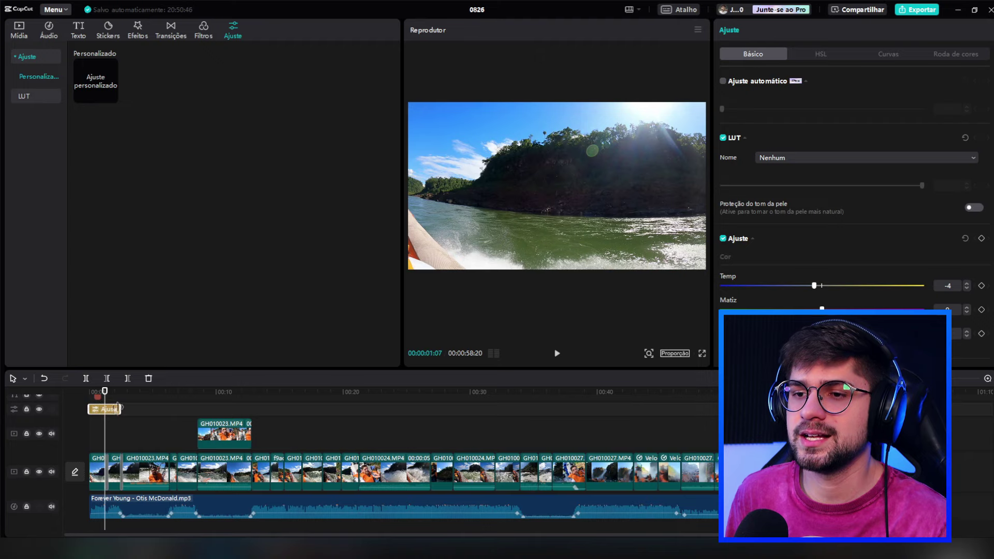
{"action": "left_click_drag", "start_coordinate": [119, 408], "coordinate": [717, 408]}
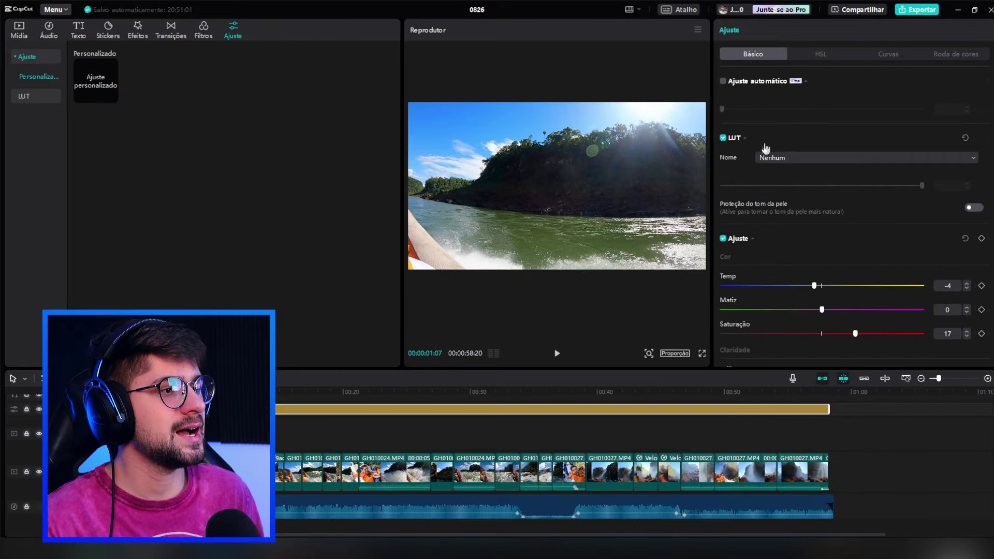
{"action": "scroll", "coordinate": [766, 148], "scroll_direction": "down", "scroll_amount": 4}
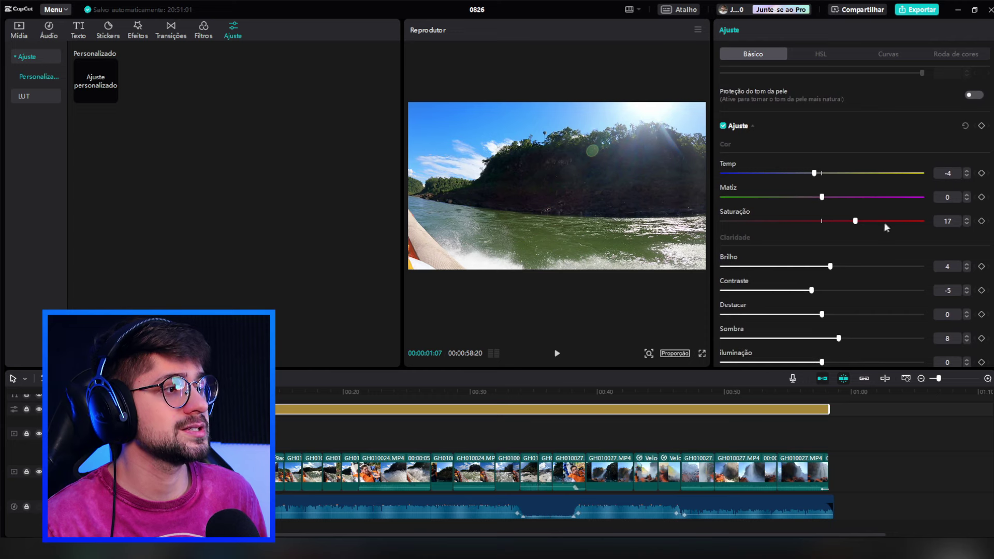
Review the Ajuste1 layer's basic lightness and effect settings and its HSL controls for the individual colours
{"action": "scroll", "coordinate": [828, 211], "scroll_direction": "down", "scroll_amount": 1}
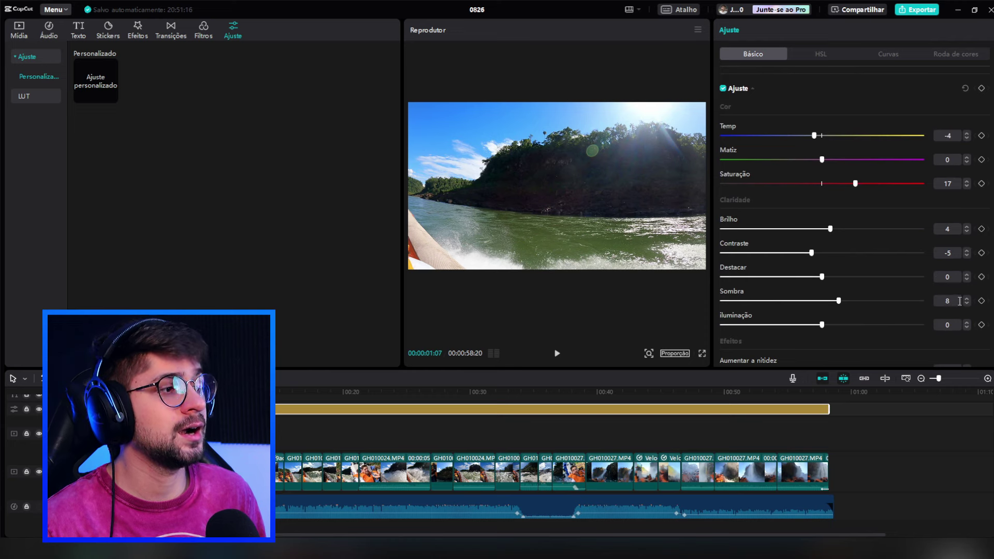
{"action": "scroll", "coordinate": [950, 287], "scroll_direction": "down", "scroll_amount": 2}
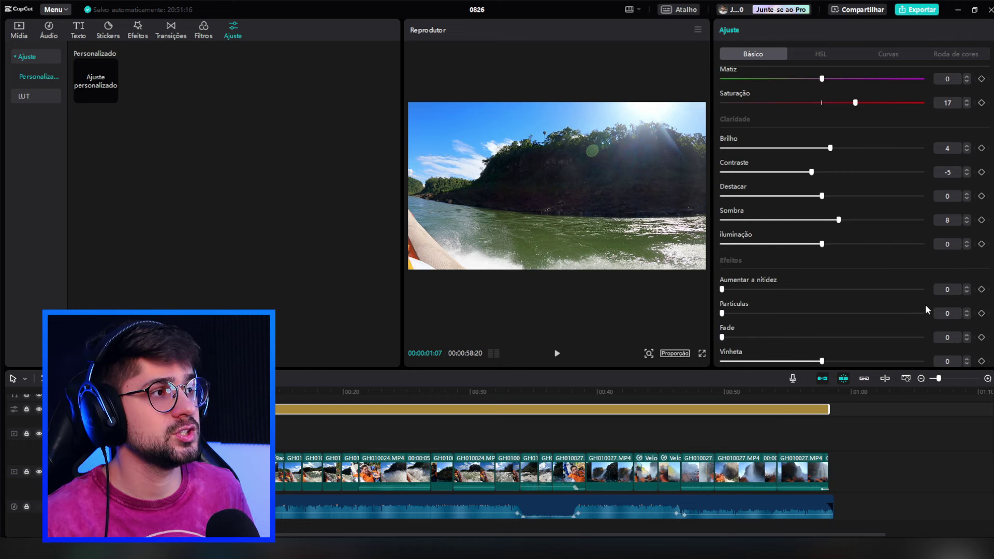
{"action": "scroll", "coordinate": [880, 217], "scroll_direction": "up", "scroll_amount": 3}
{"action": "left_click", "coordinate": [823, 56]}
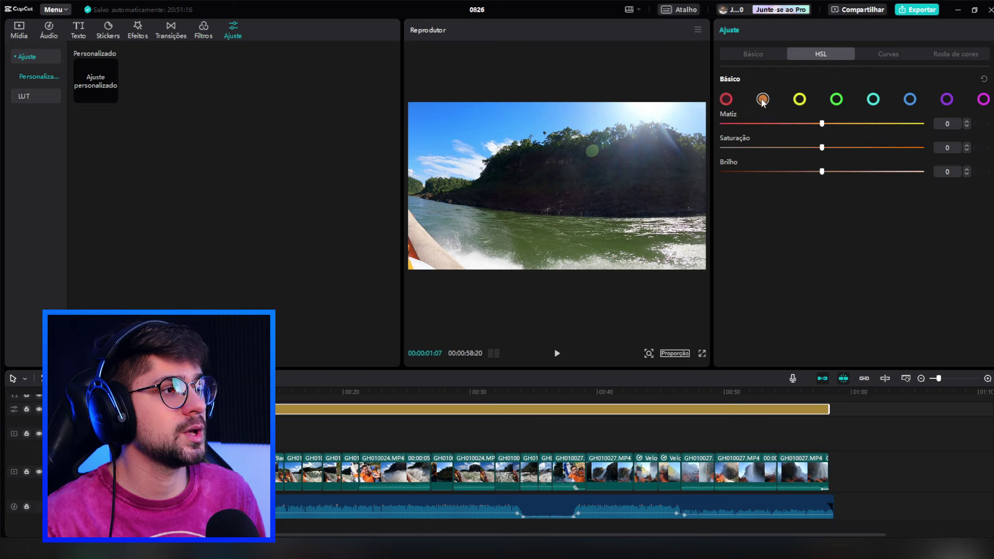
{"action": "left_click", "coordinate": [835, 99]}
{"action": "left_click", "coordinate": [910, 101]}
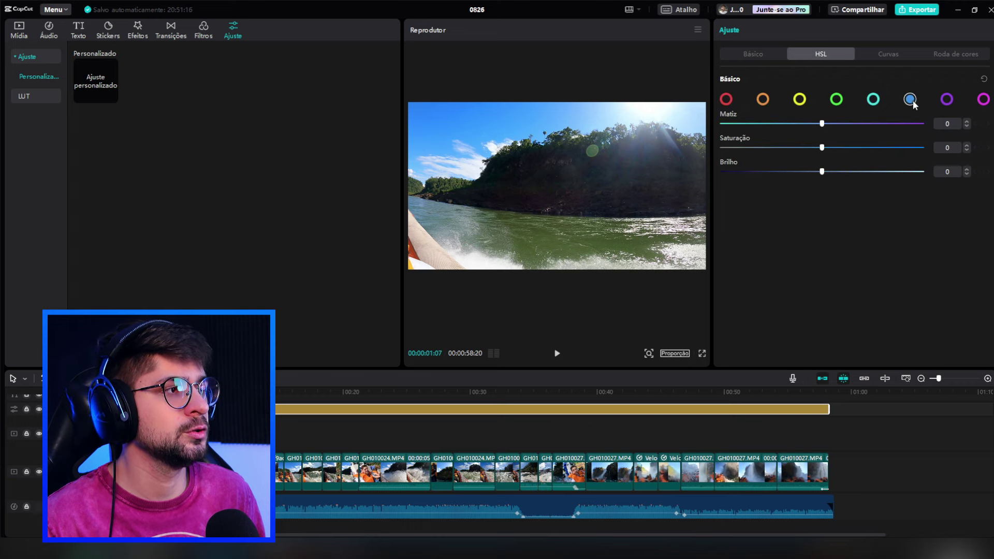
{"action": "left_click", "coordinate": [947, 101]}
Examine the adjustment layer's brightness and RGB curves and its primary colour wheels
{"action": "left_click", "coordinate": [882, 52]}
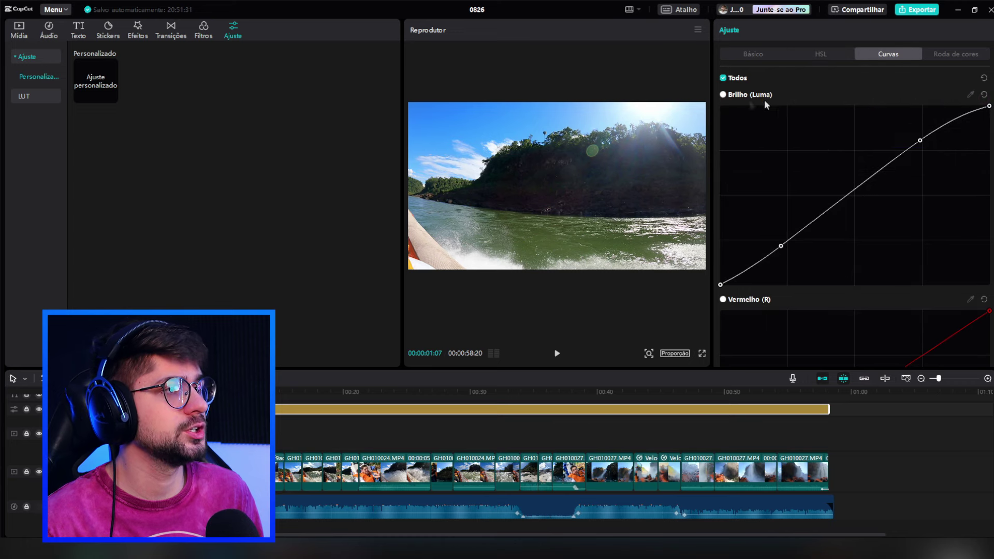
{"action": "scroll", "coordinate": [837, 155], "scroll_direction": "down", "scroll_amount": 8}
{"action": "scroll", "coordinate": [828, 236], "scroll_direction": "up", "scroll_amount": 8}
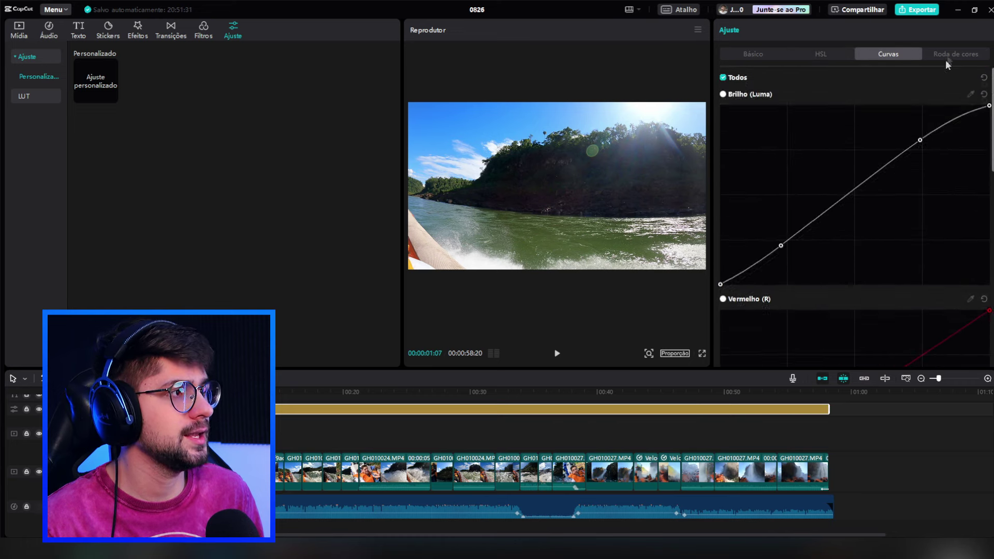
{"action": "left_click", "coordinate": [945, 57]}
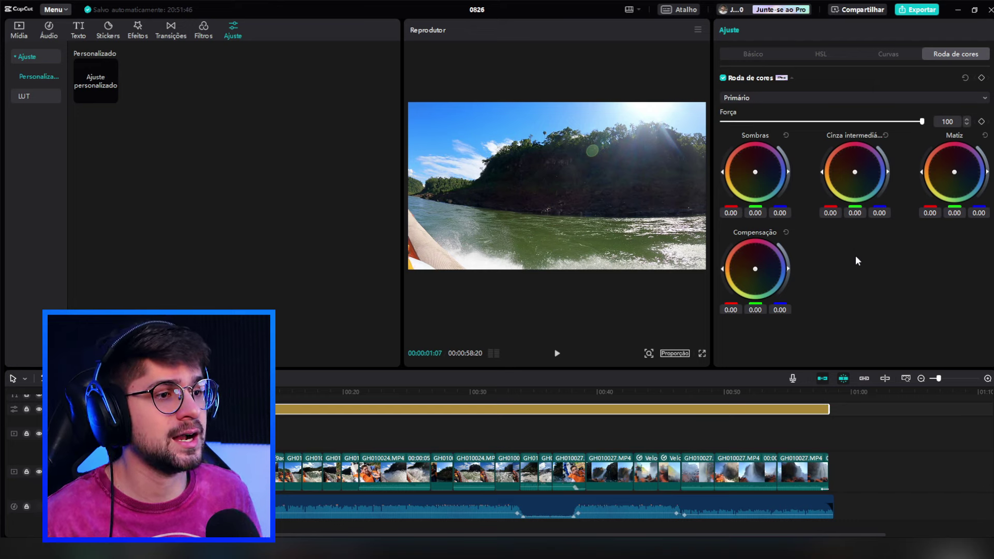
Preview the graded footage up to about 00:00:05:00 and reopen the basic settings of the Ajuste1 layer
{"action": "left_click", "coordinate": [122, 436]}
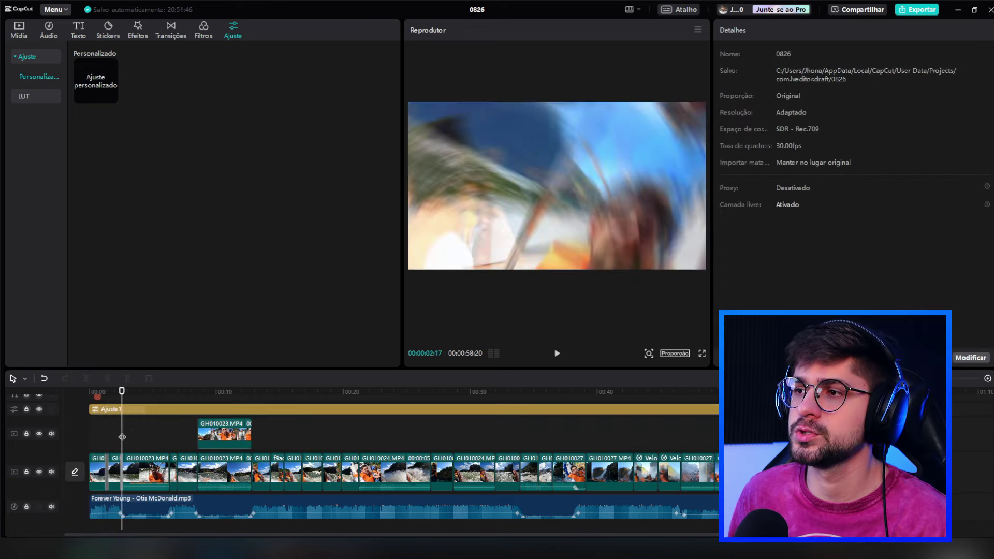
{"action": "left_click_drag", "start_coordinate": [122, 437], "coordinate": [152, 430]}
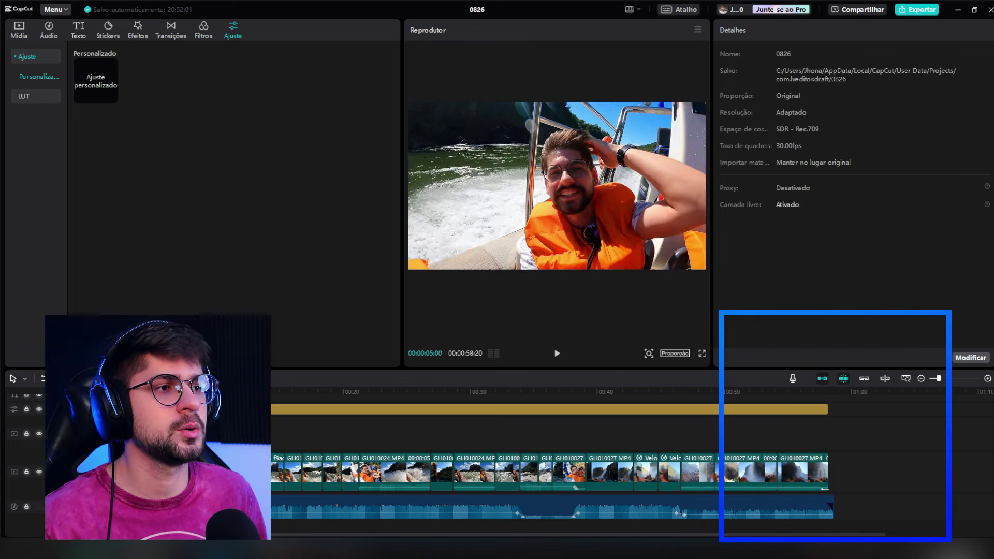
{"action": "left_click", "coordinate": [146, 431]}
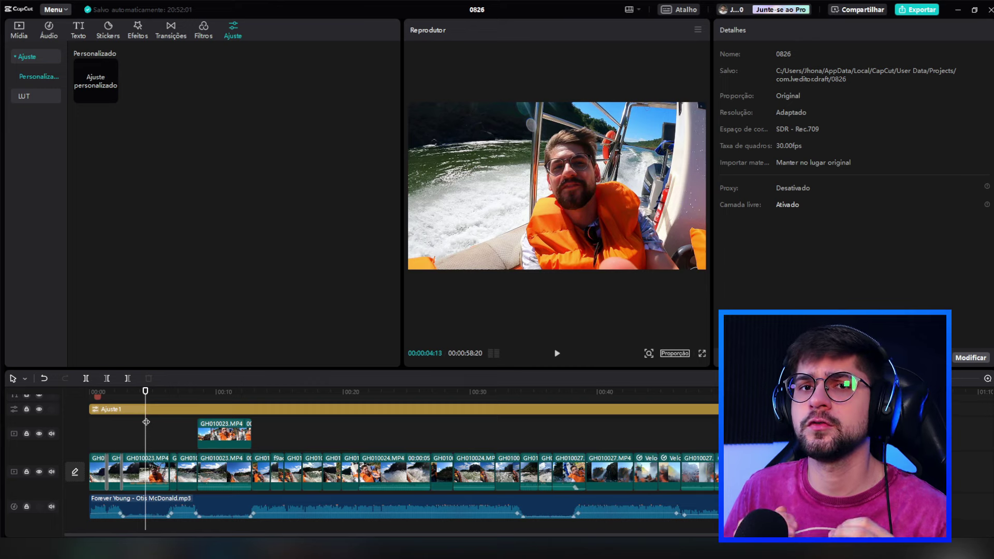
{"action": "left_click", "coordinate": [146, 420]}
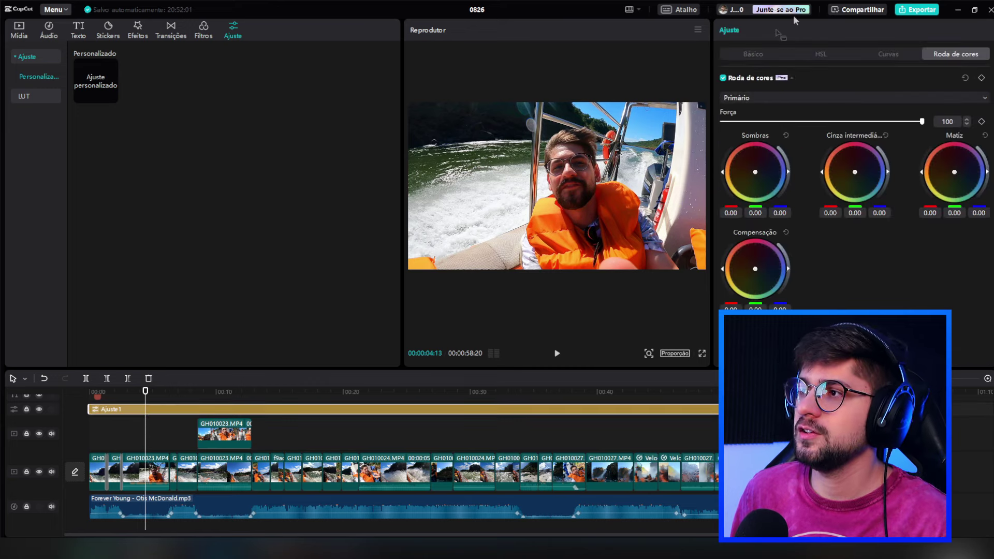
{"action": "left_click", "coordinate": [767, 55]}
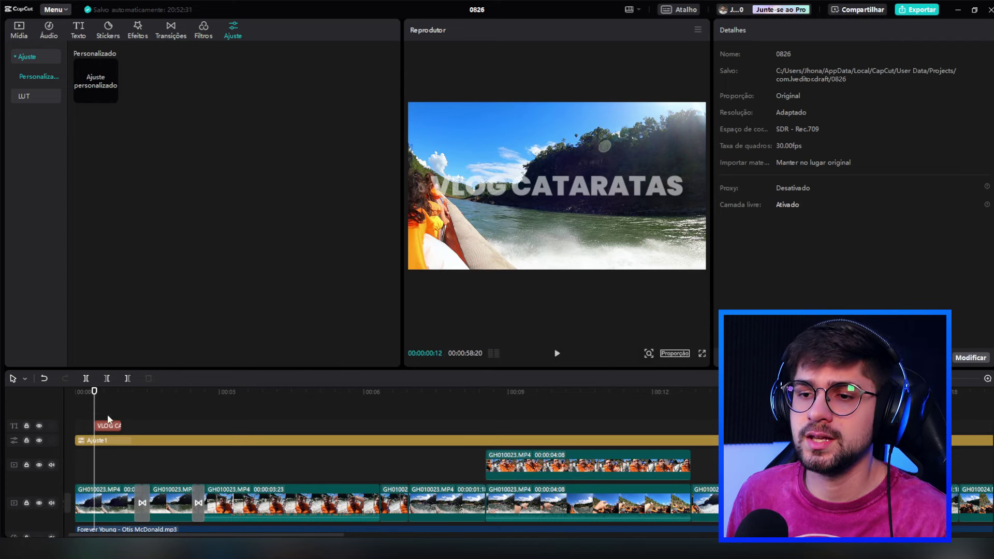
Add a default text clip to the text track just after the VLOG CATARATAS title
{"action": "left_click_drag", "start_coordinate": [97, 413], "coordinate": [122, 409]}
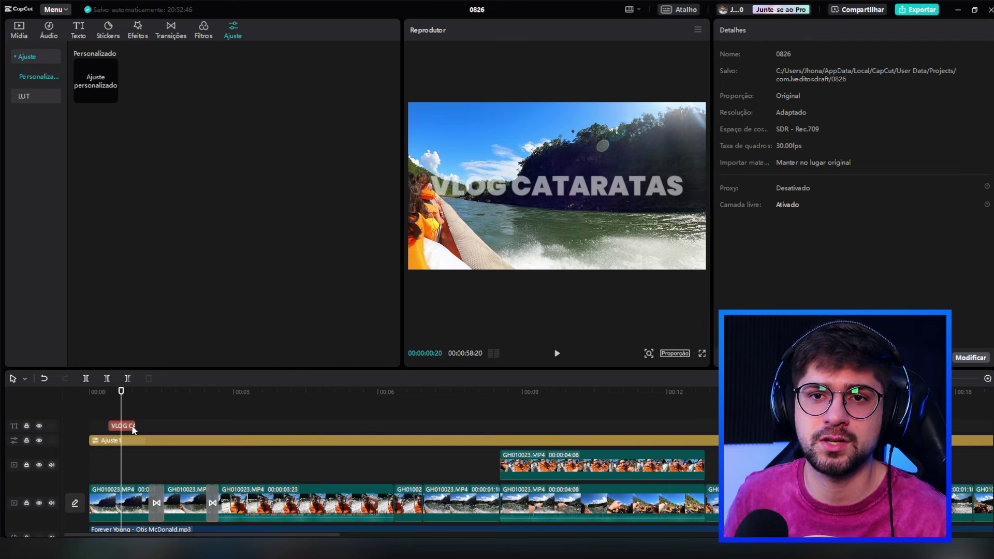
{"action": "left_click", "coordinate": [79, 32]}
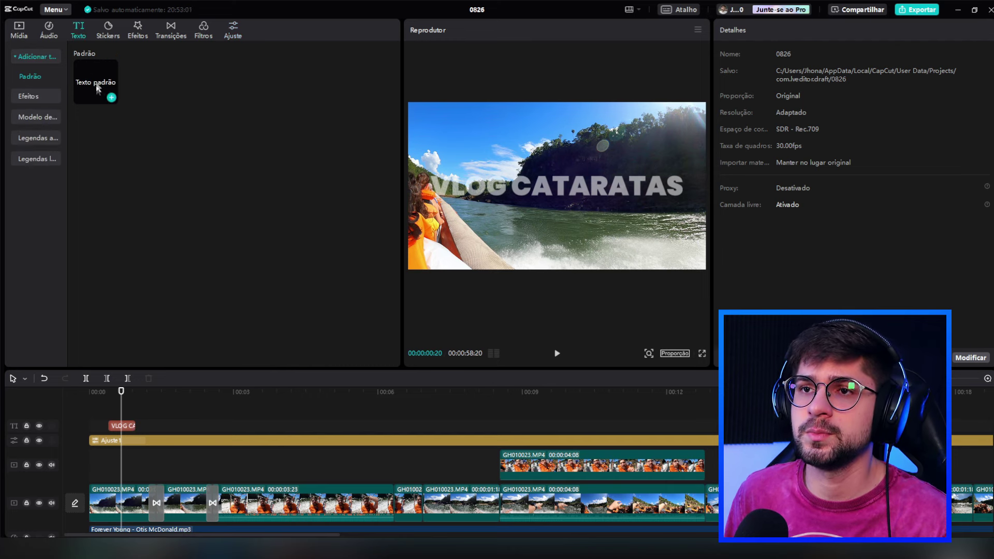
{"action": "left_click_drag", "start_coordinate": [99, 83], "coordinate": [143, 422]}
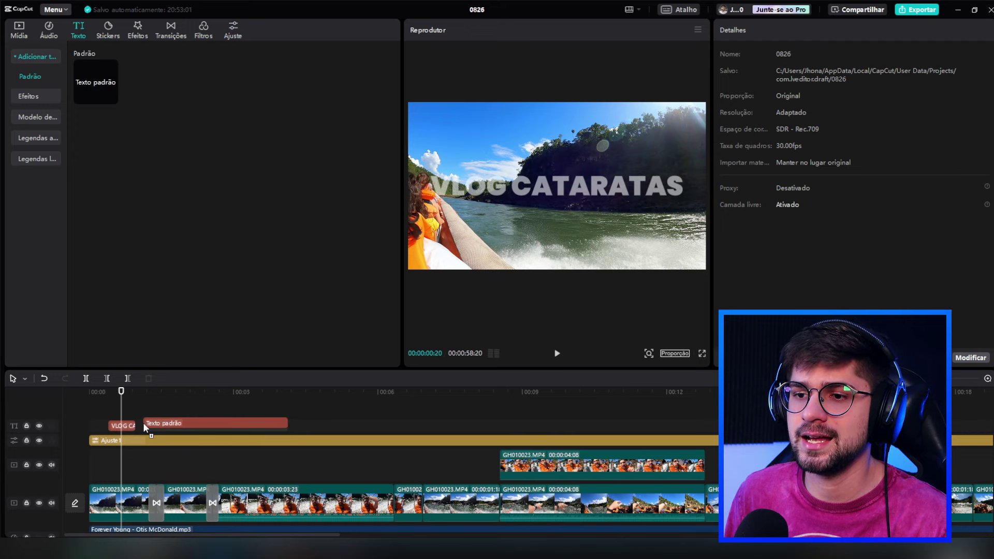
Select the VLOG CATARATAS title and apply the Poppins-Black font to it
{"action": "left_click", "coordinate": [130, 426]}
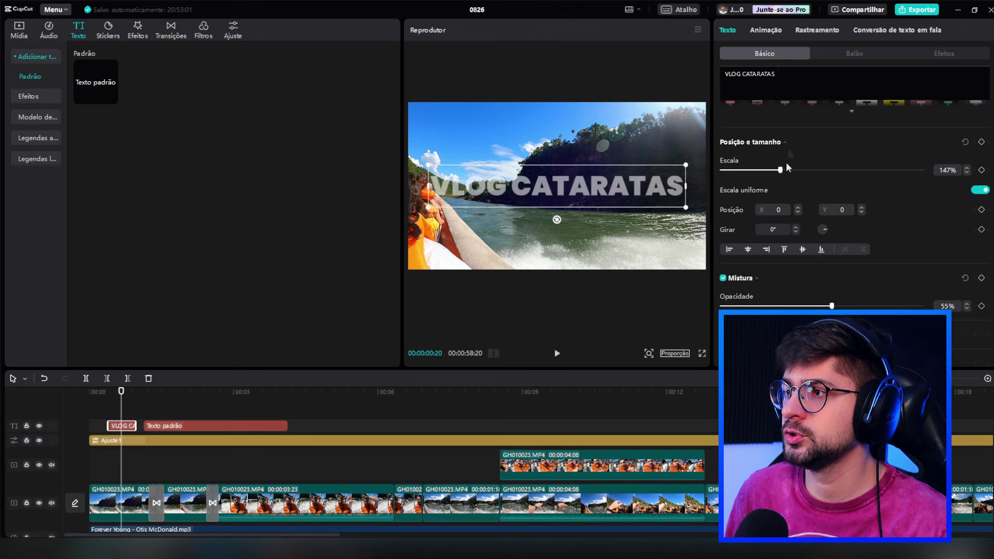
{"action": "scroll", "coordinate": [786, 163], "scroll_direction": "up", "scroll_amount": 5}
{"action": "left_click", "coordinate": [756, 89]}
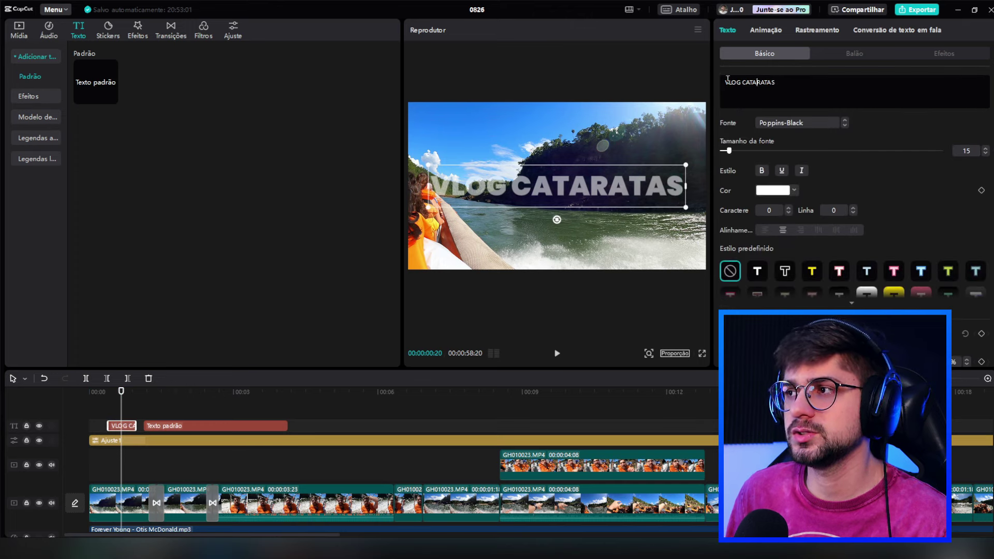
{"action": "left_click", "coordinate": [769, 123]}
{"action": "scroll", "coordinate": [802, 171], "scroll_direction": "up", "scroll_amount": 5}
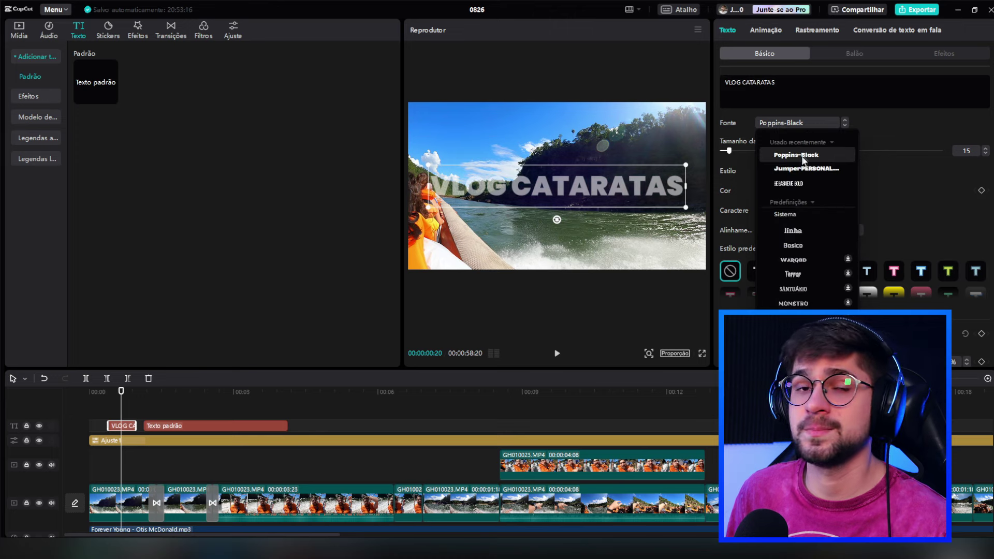
{"action": "left_click", "coordinate": [804, 156]}
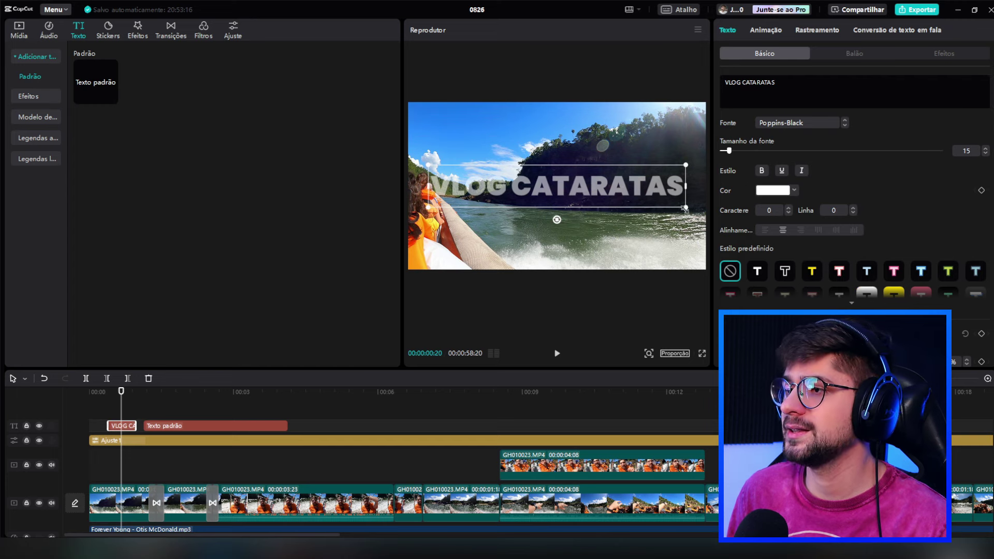
Scale the VLOG CATARATAS title to 145%, move it down to Y -81, and review its opacity setting
{"action": "mouse_move", "coordinate": [684, 210]}
{"action": "left_mouse_down"}
{"action": "mouse_move", "coordinate": [647, 195]}
{"action": "mouse_move", "coordinate": [681, 204]}
{"action": "left_mouse_up"}
{"action": "left_click_drag", "start_coordinate": [611, 194], "coordinate": [598, 194]}
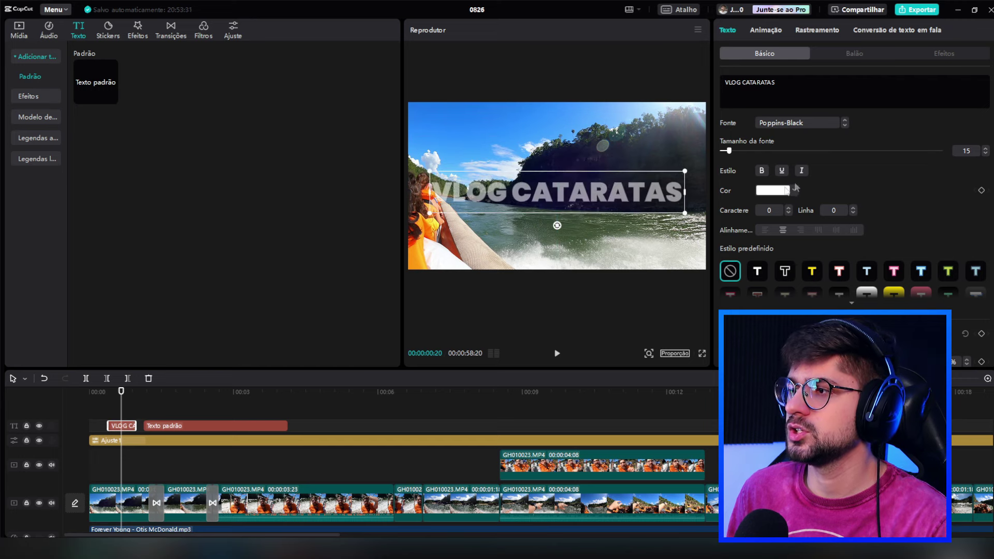
{"action": "scroll", "coordinate": [735, 191], "scroll_direction": "down", "scroll_amount": 5}
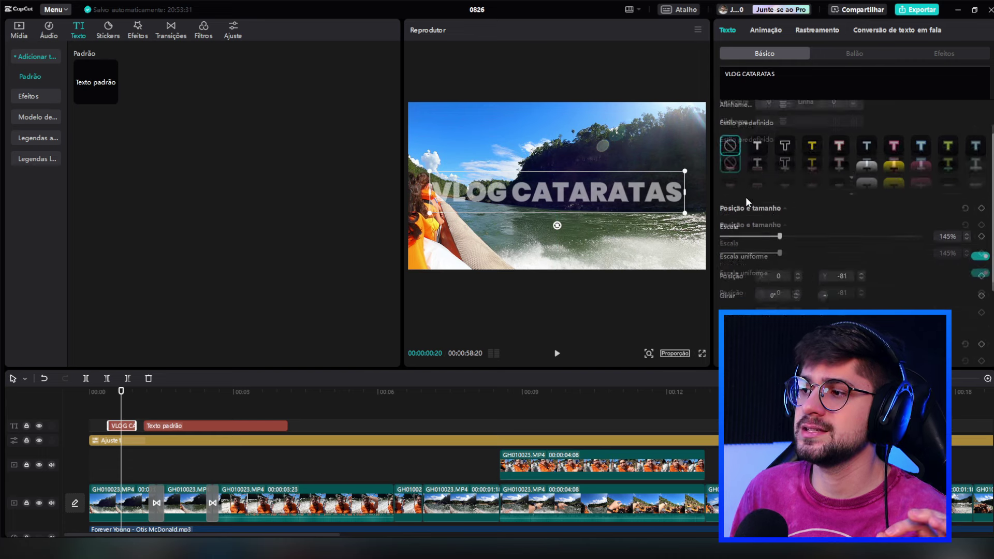
{"action": "scroll", "coordinate": [745, 196], "scroll_direction": "down", "scroll_amount": 3}
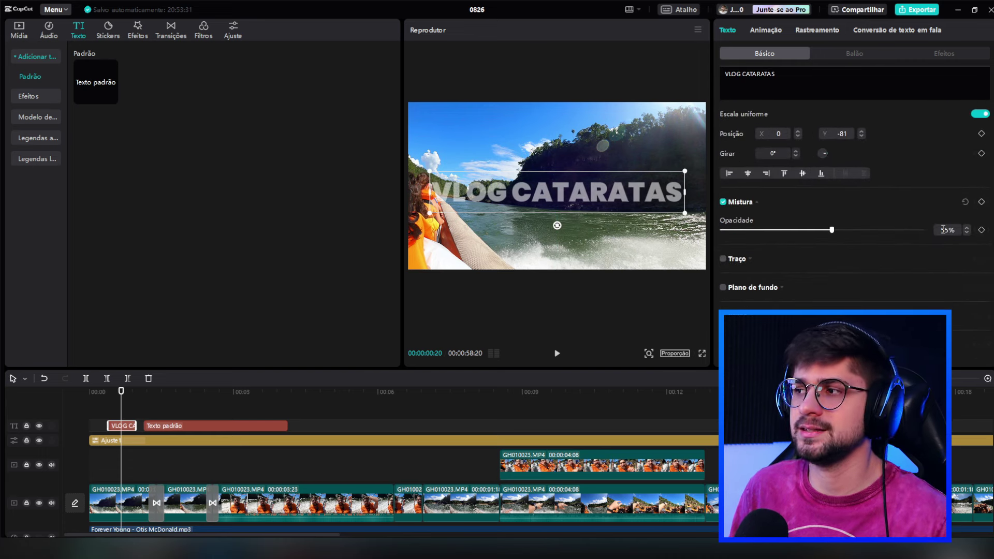
{"action": "scroll", "coordinate": [880, 186], "scroll_direction": "up", "scroll_amount": 8}
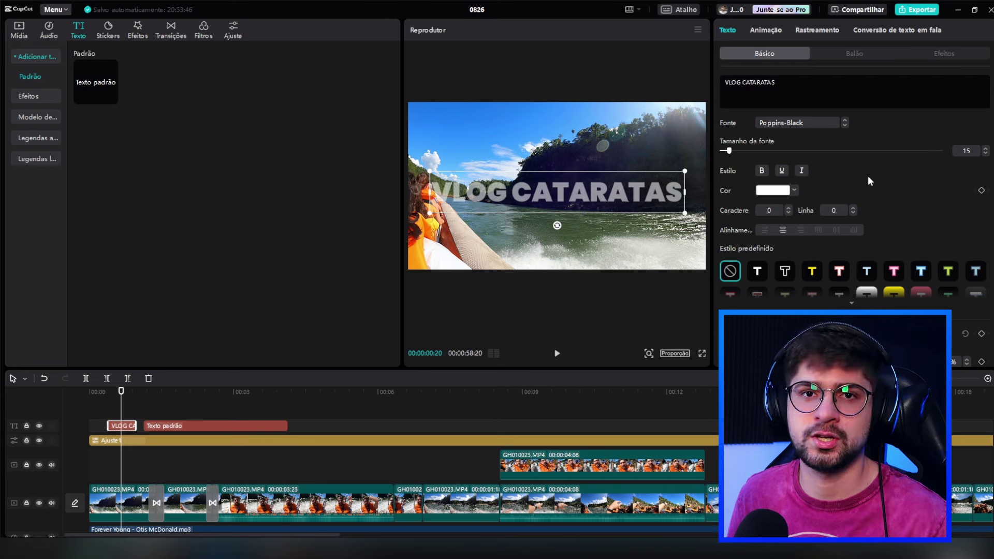
Examine the automatic captions tool and its language choices
{"action": "mouse_move", "coordinate": [80, 76]}
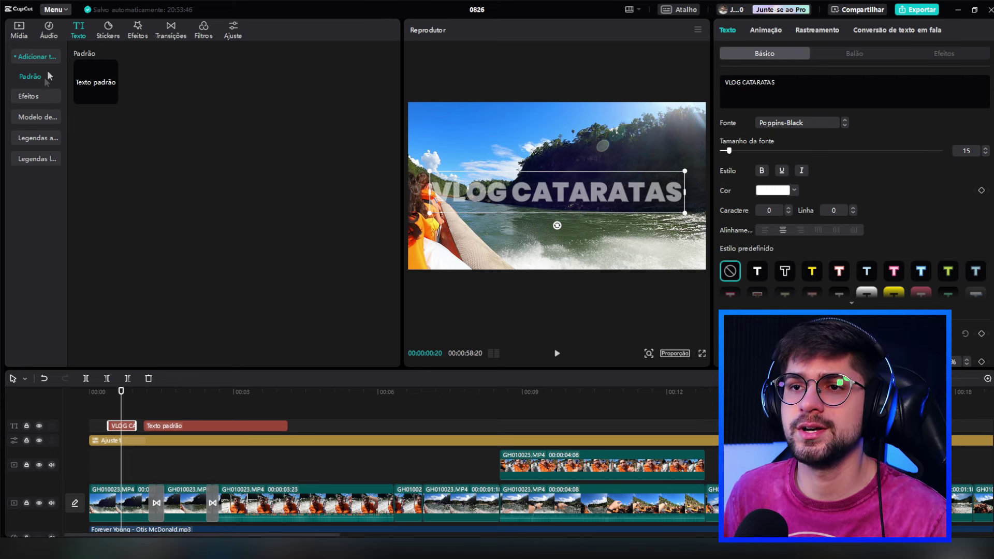
{"action": "left_click", "coordinate": [39, 139]}
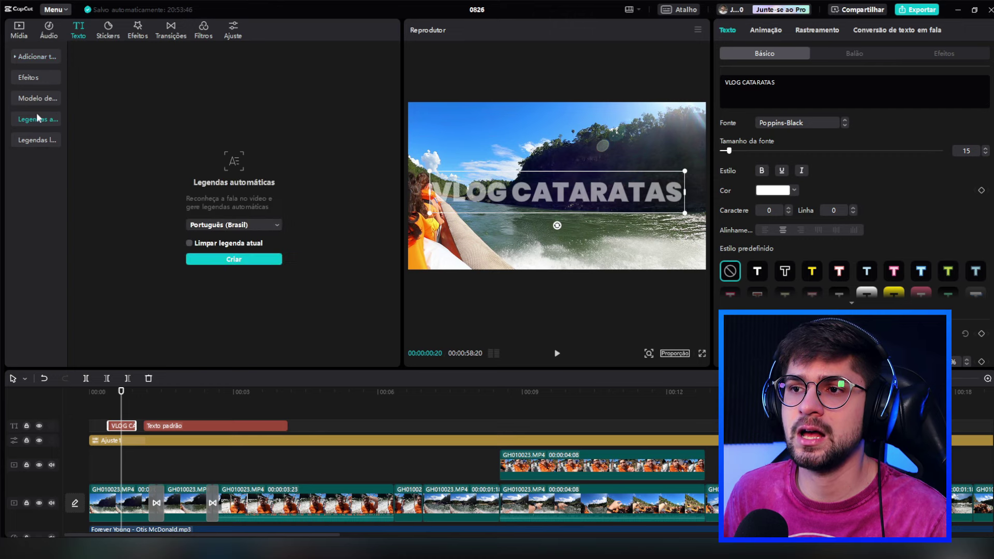
{"action": "left_click", "coordinate": [228, 226]}
{"action": "left_click", "coordinate": [293, 220]}
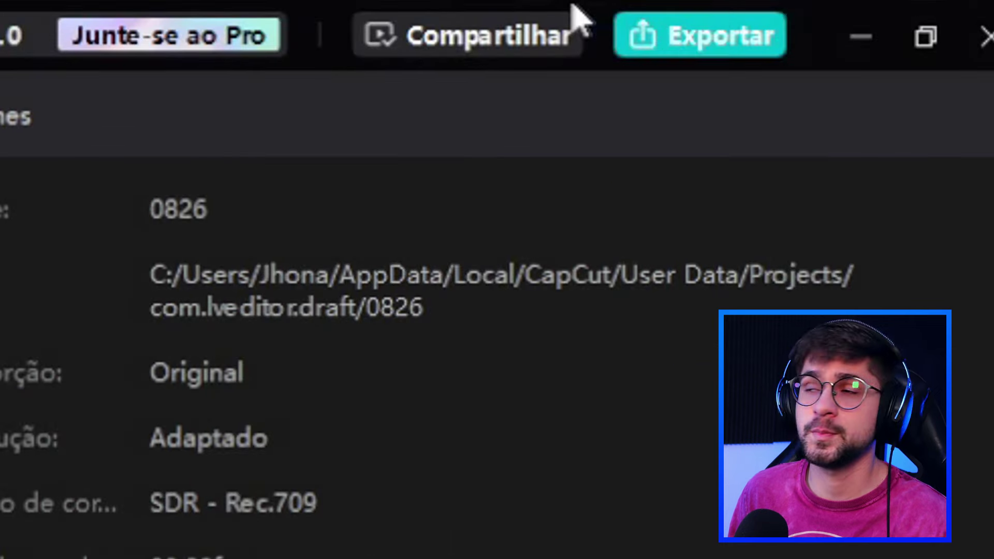
Configure the video export with the title Vlog Cataratas, 1080P resolution and a 30fps frame rate
{"action": "left_click", "coordinate": [696, 41]}
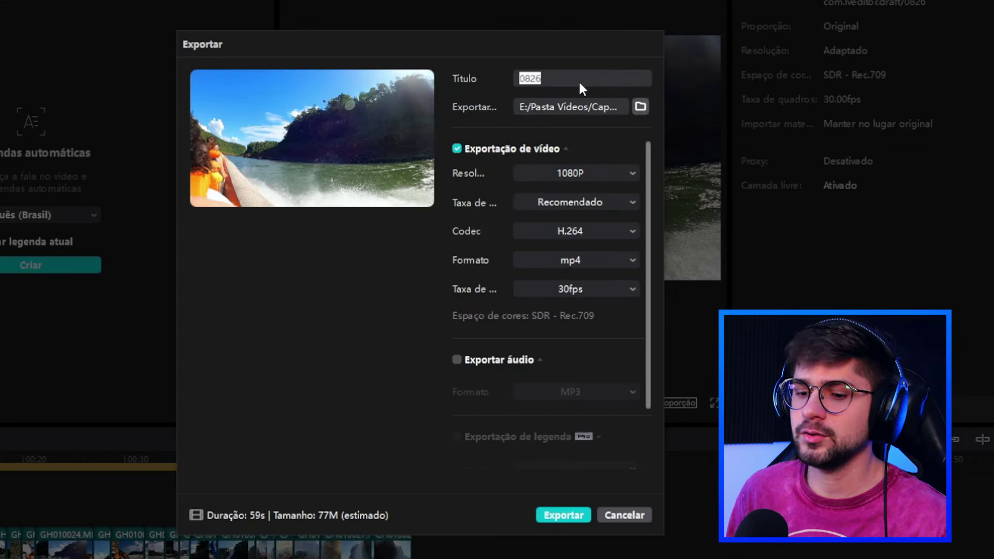
{"action": "type", "text": "Vlog Cataratas"}
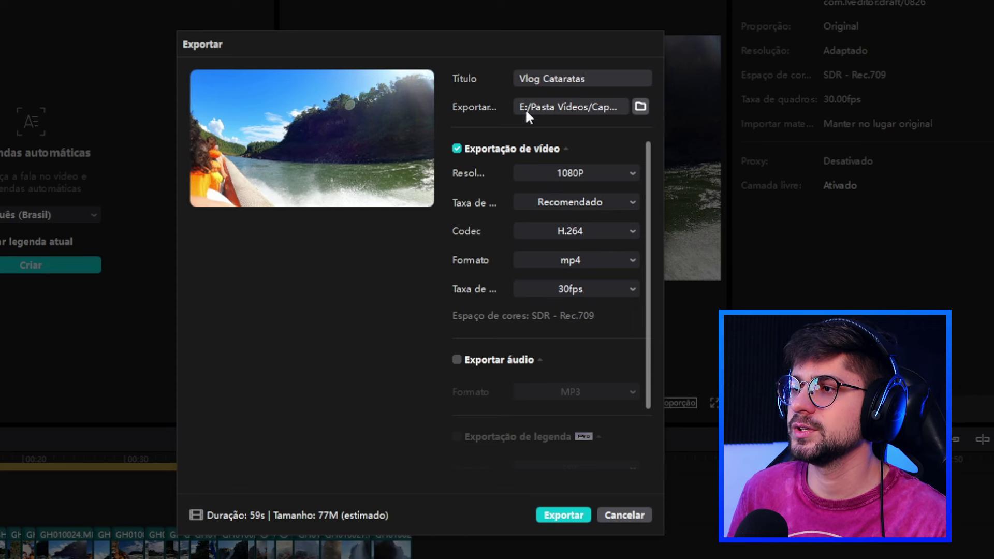
{"action": "left_click", "coordinate": [554, 173]}
{"action": "left_click", "coordinate": [553, 173]}
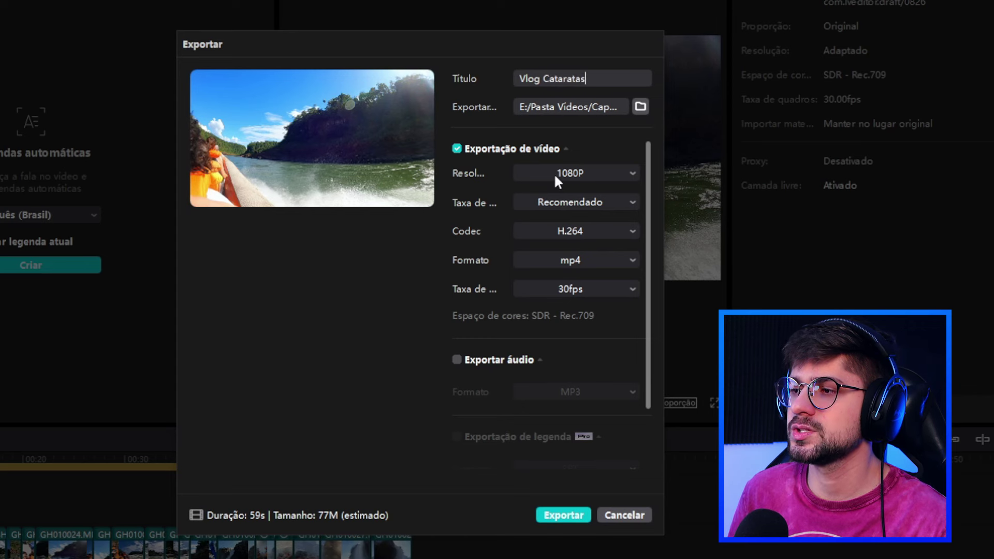
{"action": "left_click", "coordinate": [554, 172]}
{"action": "left_click", "coordinate": [486, 219]}
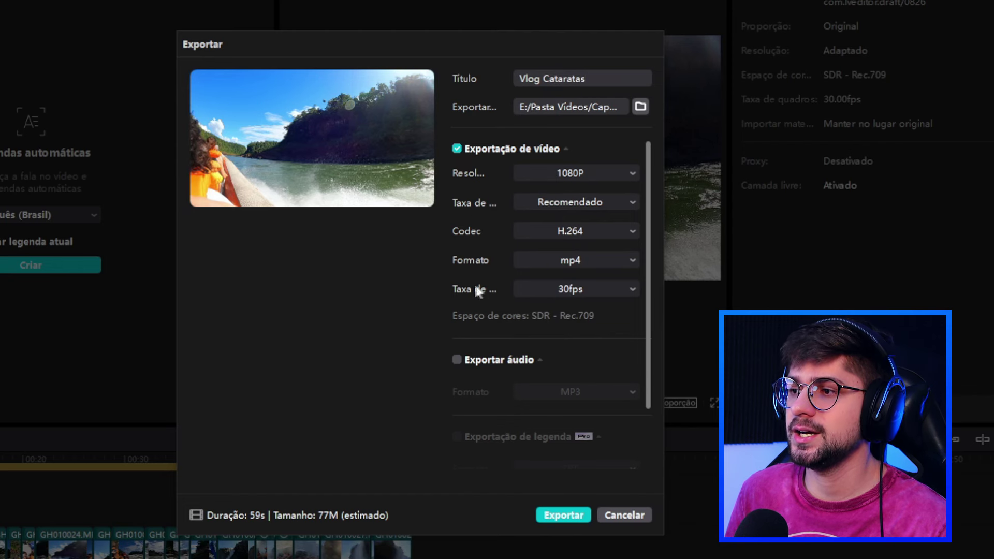
{"action": "left_click", "coordinate": [561, 291]}
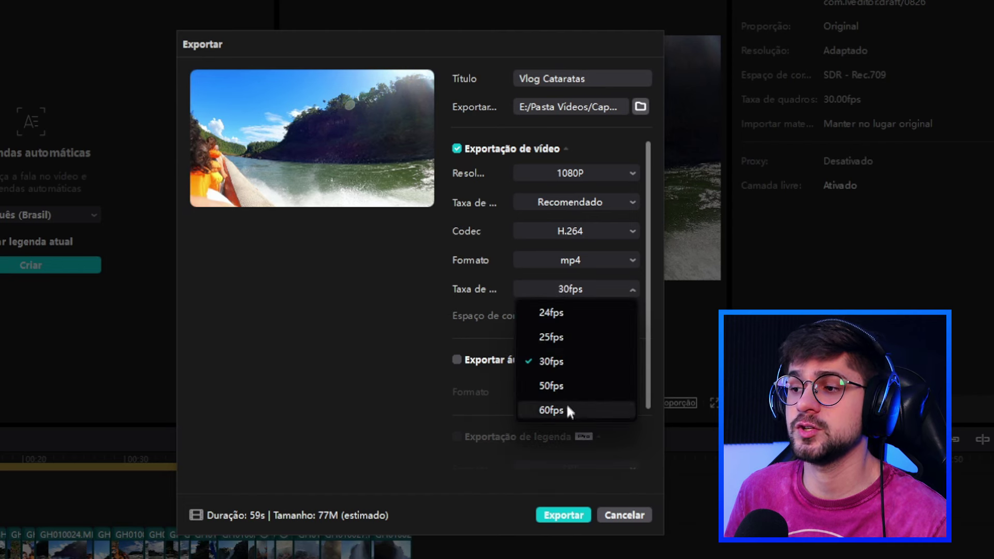
{"action": "left_click", "coordinate": [535, 365]}
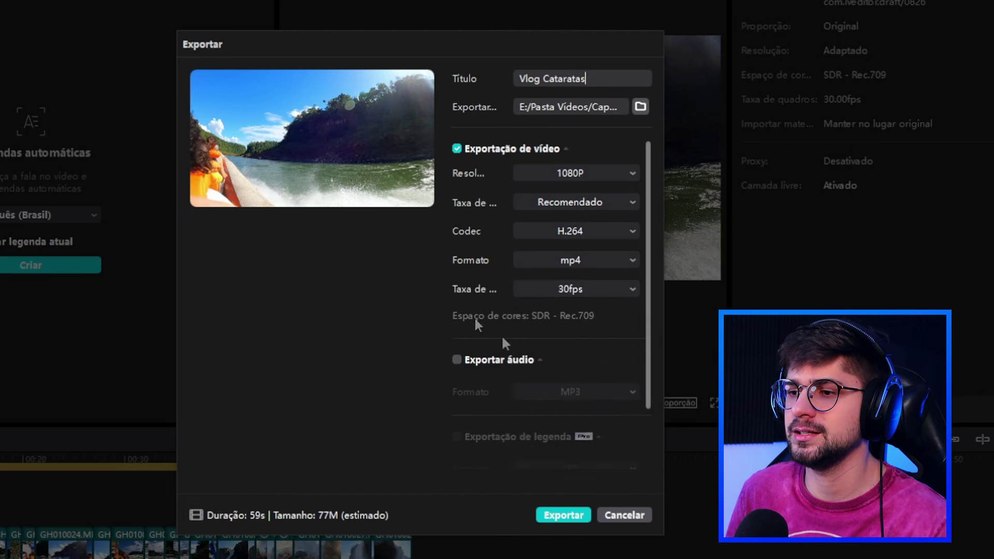